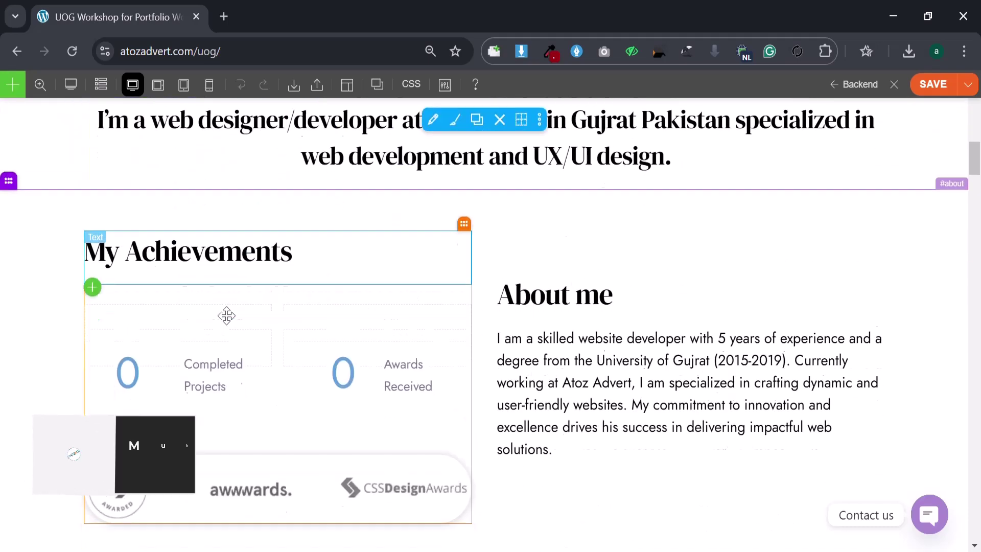
Step: Insert a new empty row between the awards logos and the My Latest Projects banner
{"action": "scroll", "coordinate": [215, 304], "scroll_direction": "up", "scroll_amount": 2}
{"action": "scroll", "coordinate": [238, 294], "scroll_direction": "down", "scroll_amount": 4}
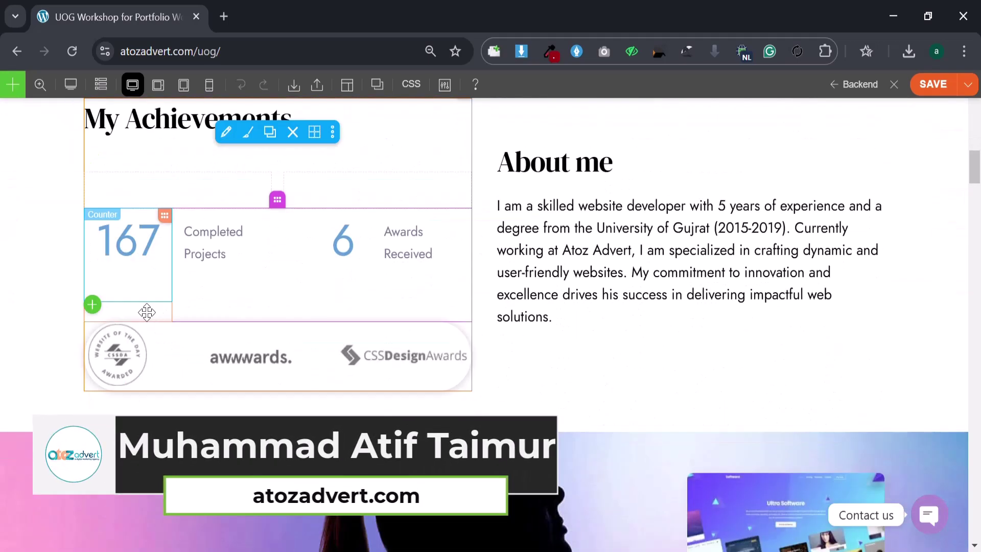
{"action": "scroll", "coordinate": [495, 281], "scroll_direction": "down", "scroll_amount": 7}
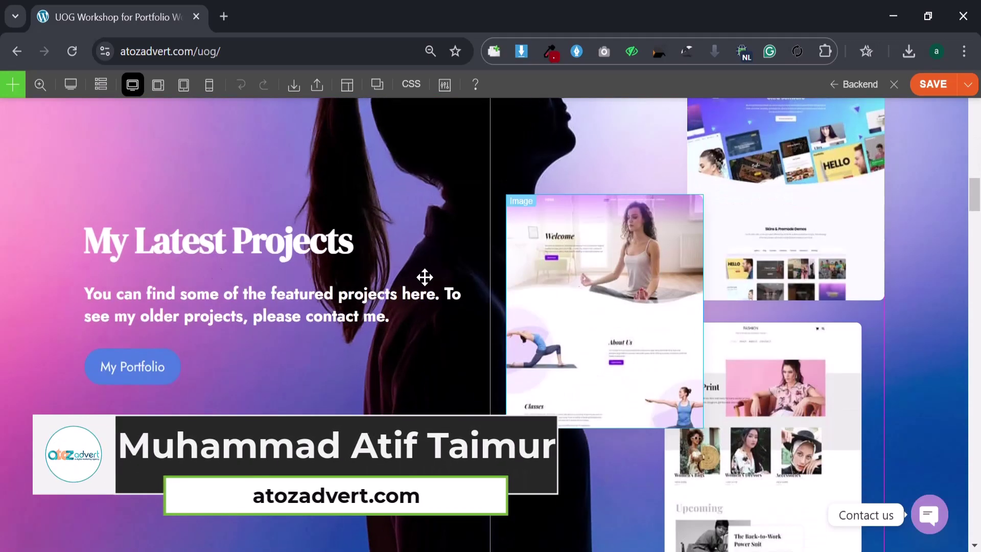
{"action": "scroll", "coordinate": [337, 324], "scroll_direction": "up", "scroll_amount": 3}
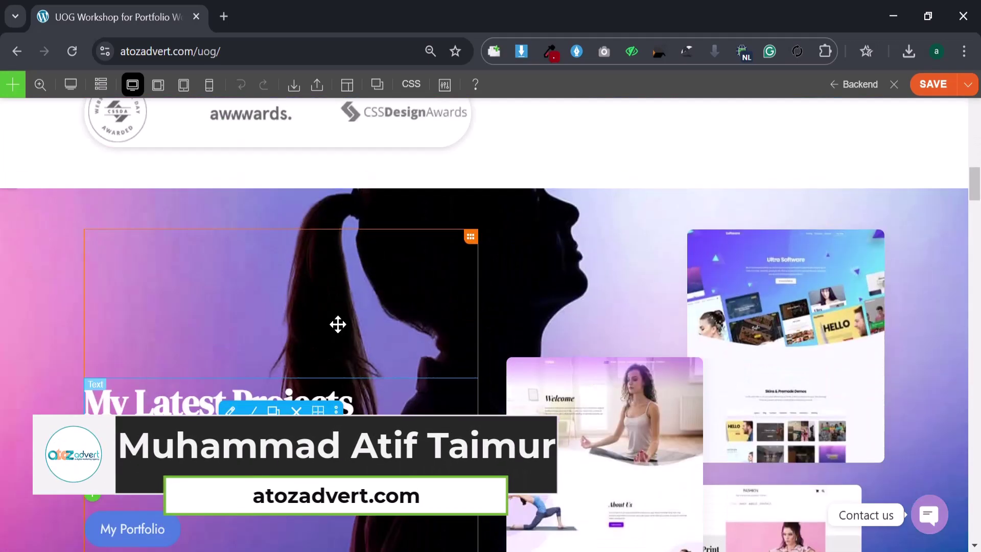
{"action": "left_click", "coordinate": [7, 83]}
{"action": "left_click_drag", "start_coordinate": [321, 175], "coordinate": [289, 204]}
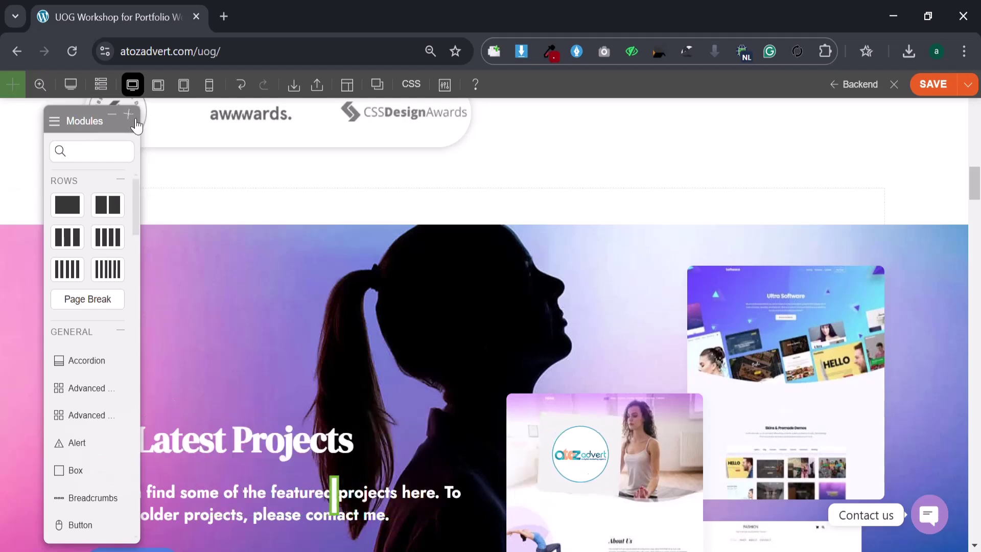
{"action": "left_click", "coordinate": [128, 114]}
Step: Change the new empty row above the banner to a layout of two equal columns
{"action": "scroll", "coordinate": [470, 326], "scroll_direction": "down", "scroll_amount": 2}
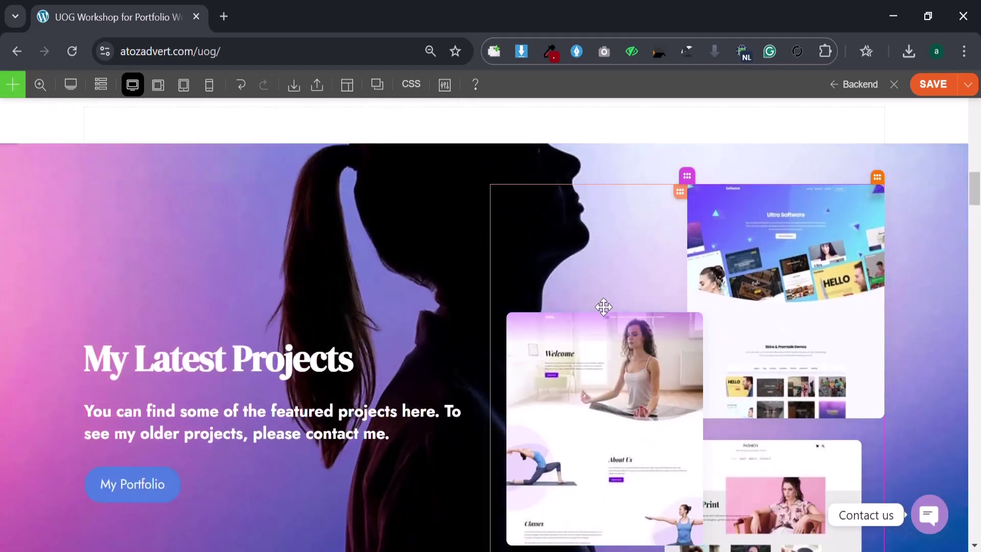
{"action": "scroll", "coordinate": [13, 219], "scroll_direction": "up", "scroll_amount": 3}
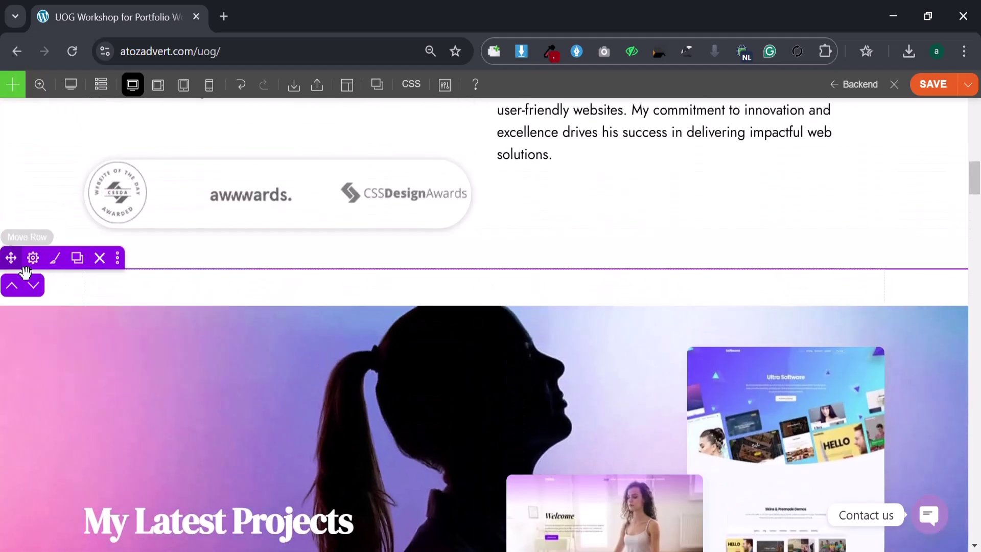
{"action": "mouse_move", "coordinate": [33, 257]}
{"action": "left_click", "coordinate": [71, 338]}
{"action": "scroll", "coordinate": [505, 280], "scroll_direction": "down", "scroll_amount": 3}
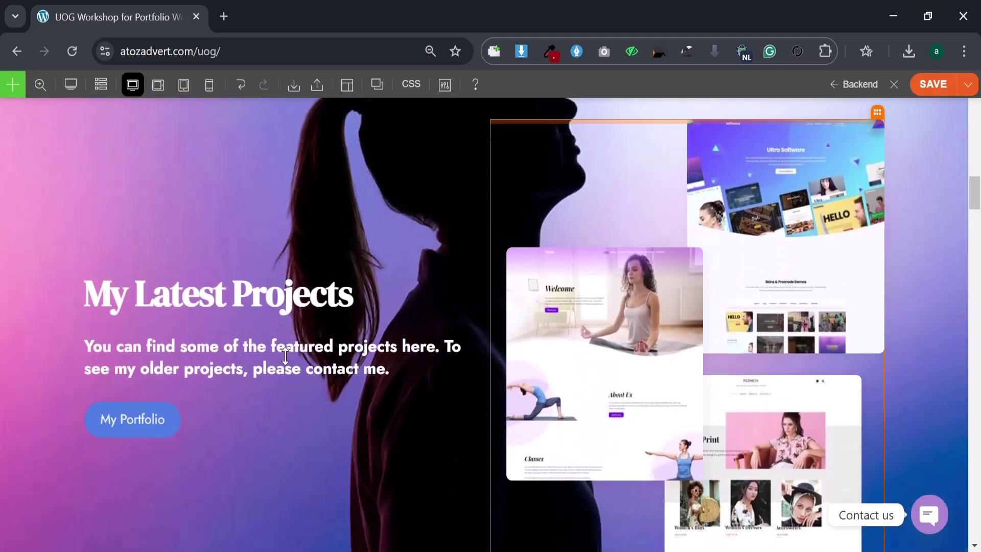
Step: Find the Text module by searching for "text" and add it to the first column of the new row
{"action": "scroll", "coordinate": [276, 373], "scroll_direction": "up", "scroll_amount": 4}
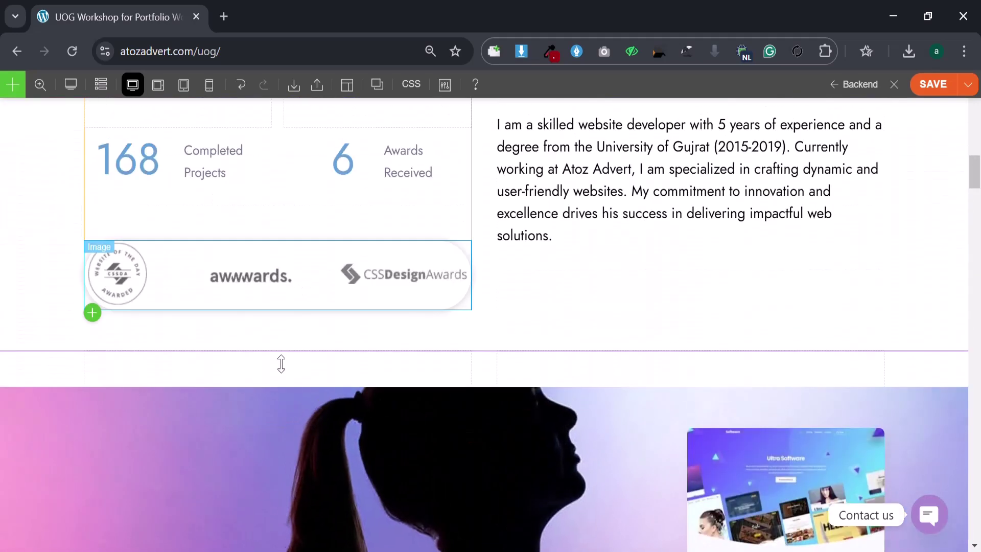
{"action": "left_click", "coordinate": [276, 372]}
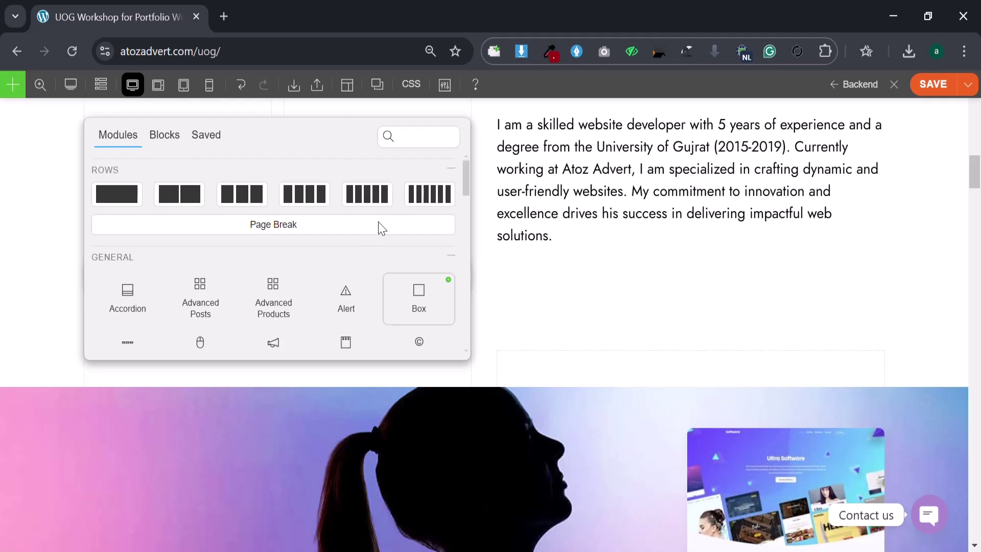
{"action": "left_click", "coordinate": [426, 143]}
{"action": "type", "text": "text"}
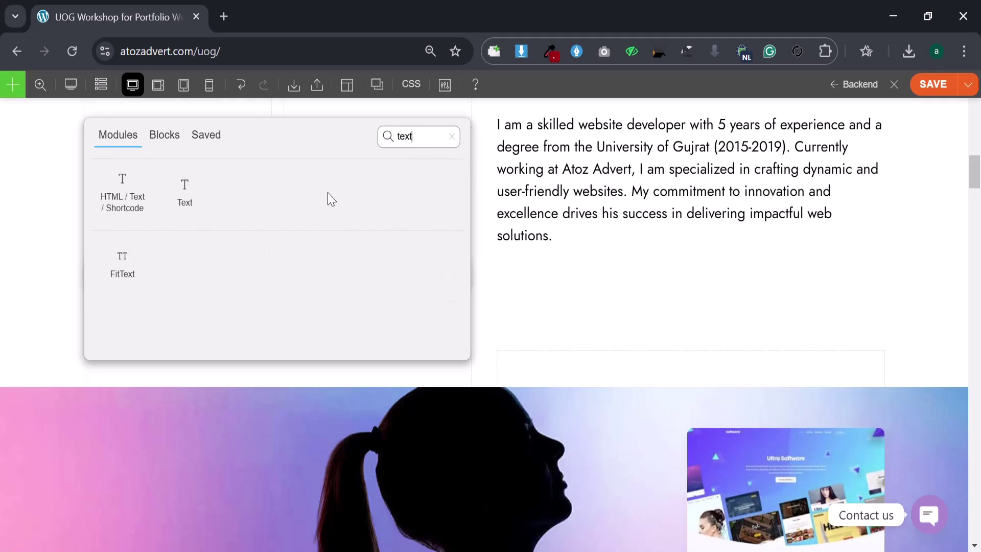
{"action": "left_click_drag", "start_coordinate": [274, 390], "coordinate": [291, 317]}
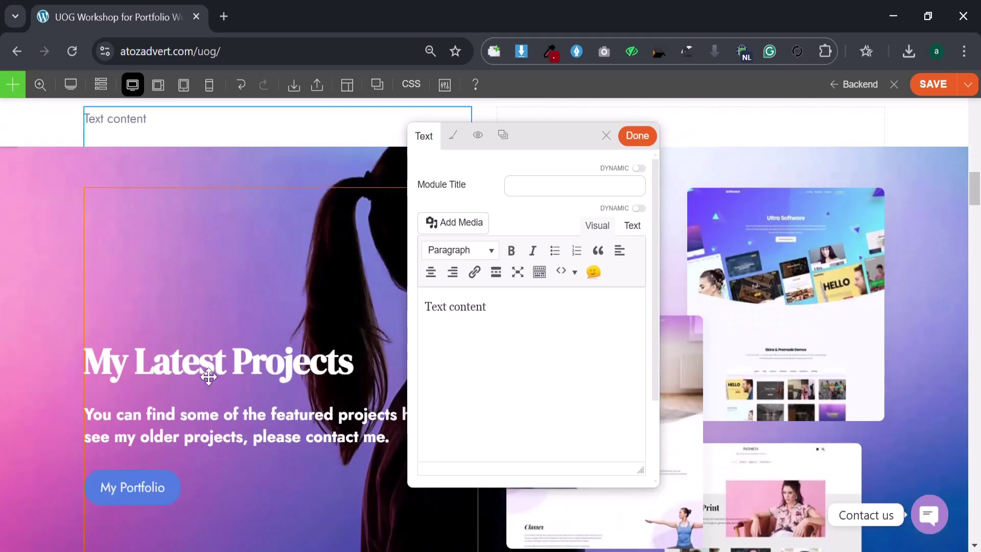
Step: Copy the heading and description from the banner's text module and replace the new module's placeholder text with them
{"action": "double_click", "coordinate": [202, 377]}
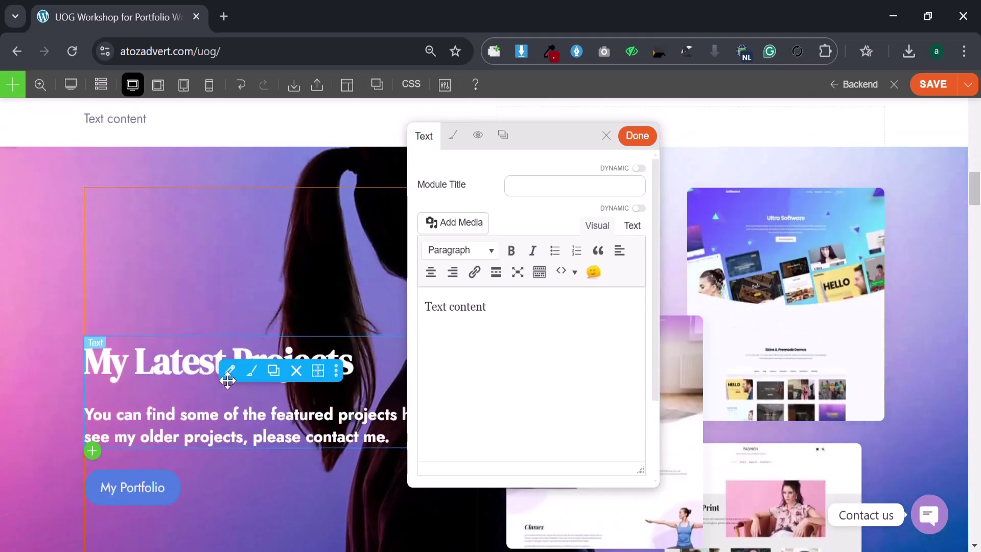
{"action": "left_click", "coordinate": [228, 371]}
{"action": "key", "text": "ctrl+a"}
{"action": "key", "text": "ctrl+c"}
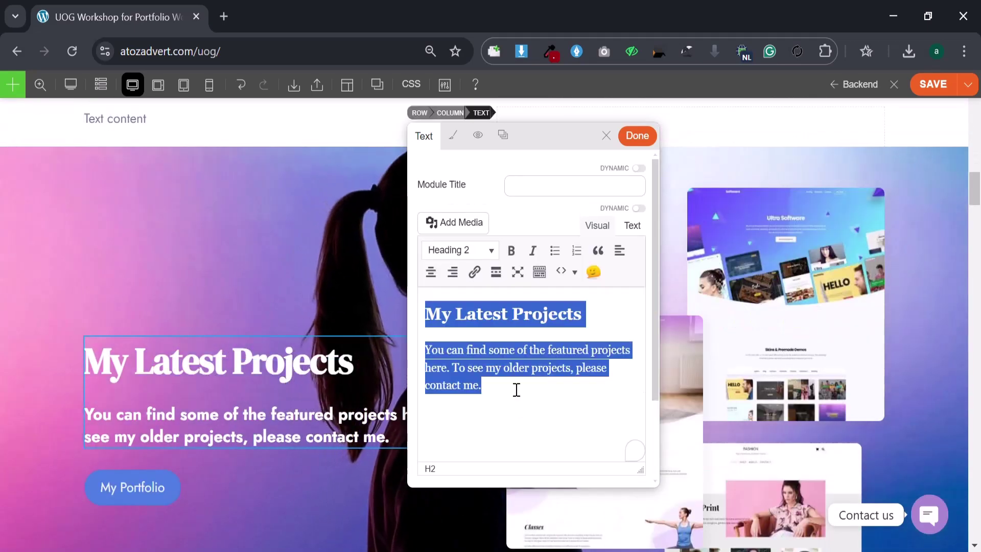
{"action": "left_click", "coordinate": [228, 139]}
{"action": "key", "text": "ctrl+a"}
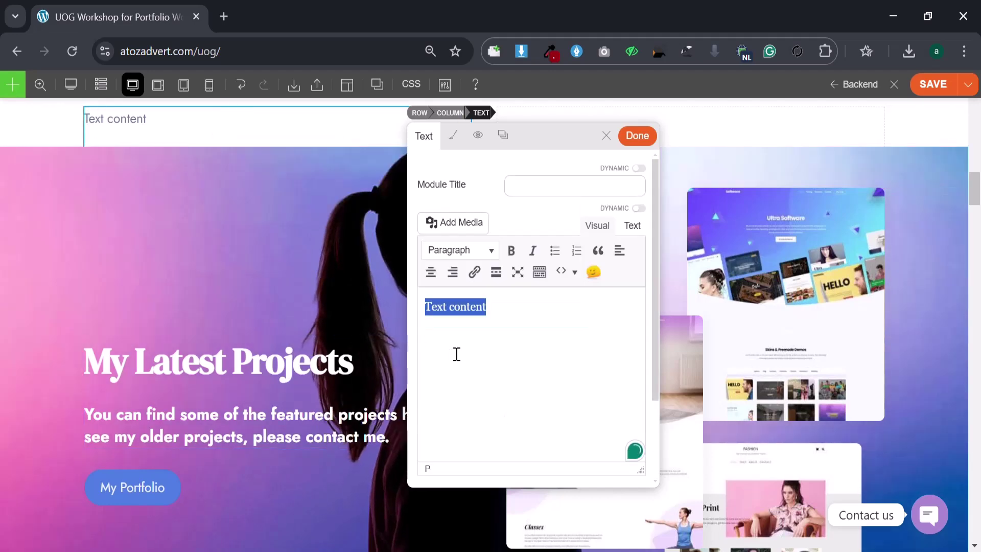
{"action": "key", "text": "ctrl+v"}
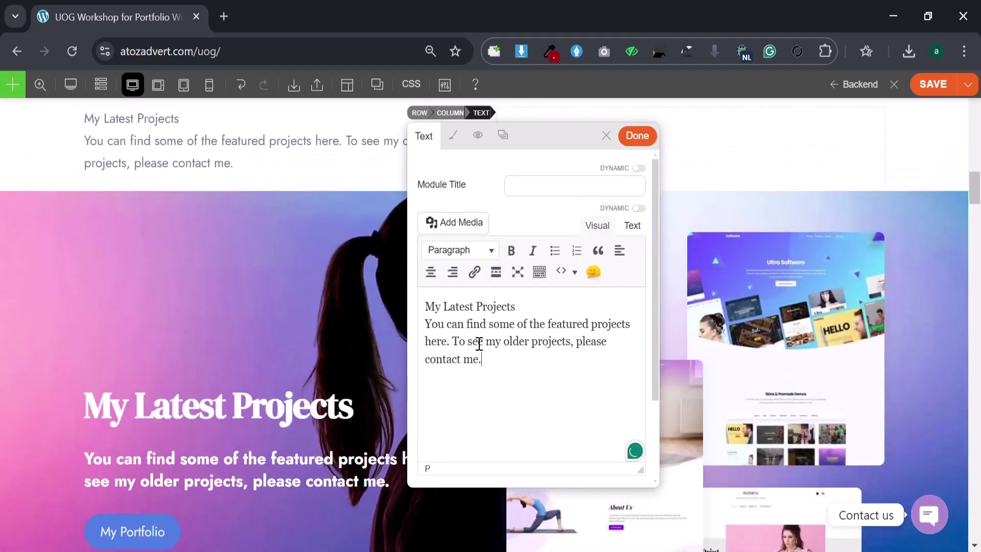
Step: Separate the title from the description, format "My Latest Projects" as Heading 2, and finish editing the text
{"action": "key", "text": "Return"}
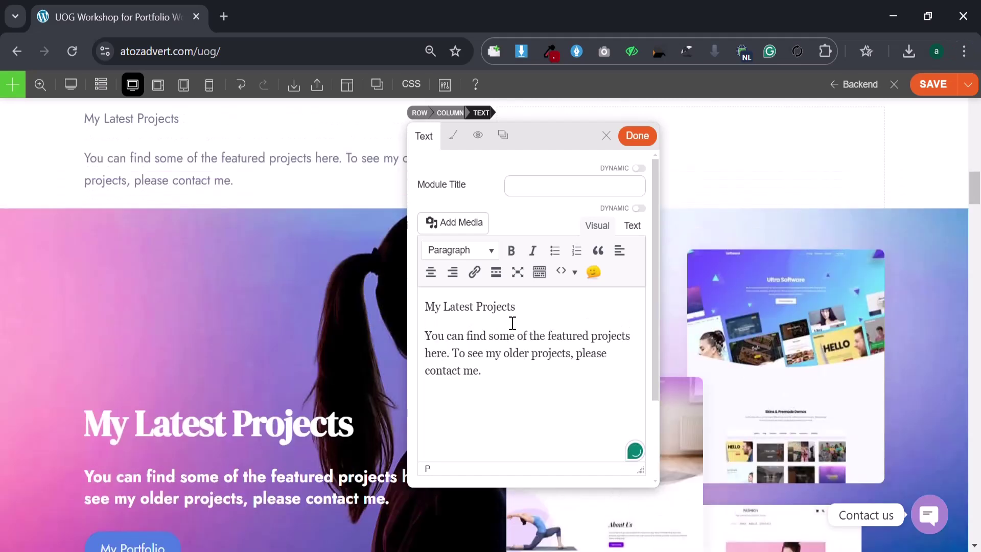
{"action": "key", "text": "ctrl+2"}
{"action": "left_click", "coordinate": [636, 136]}
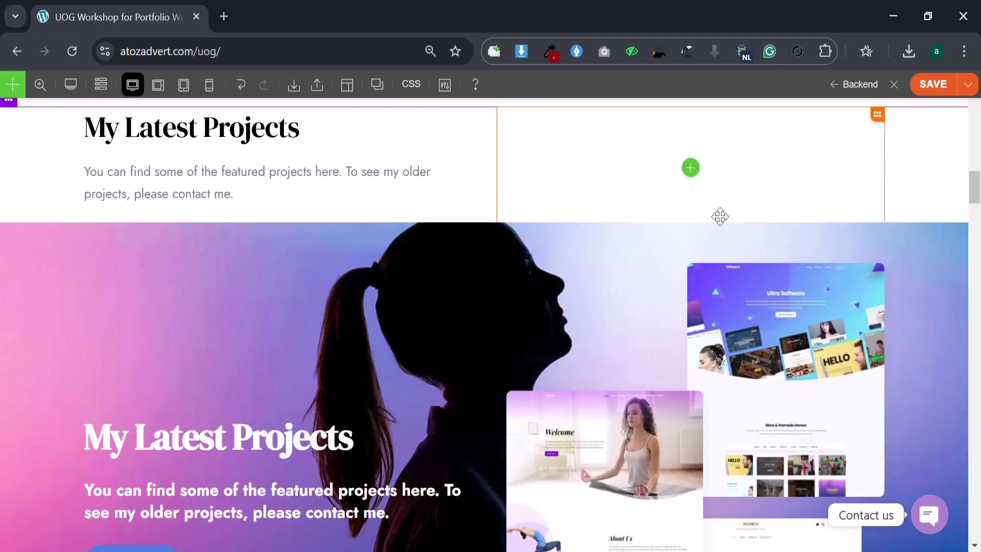
Step: Find the Button module by searching for "butt" and add it below the new row's description
{"action": "scroll", "coordinate": [138, 412], "scroll_direction": "down", "scroll_amount": 3}
{"action": "scroll", "coordinate": [175, 420], "scroll_direction": "up", "scroll_amount": 5}
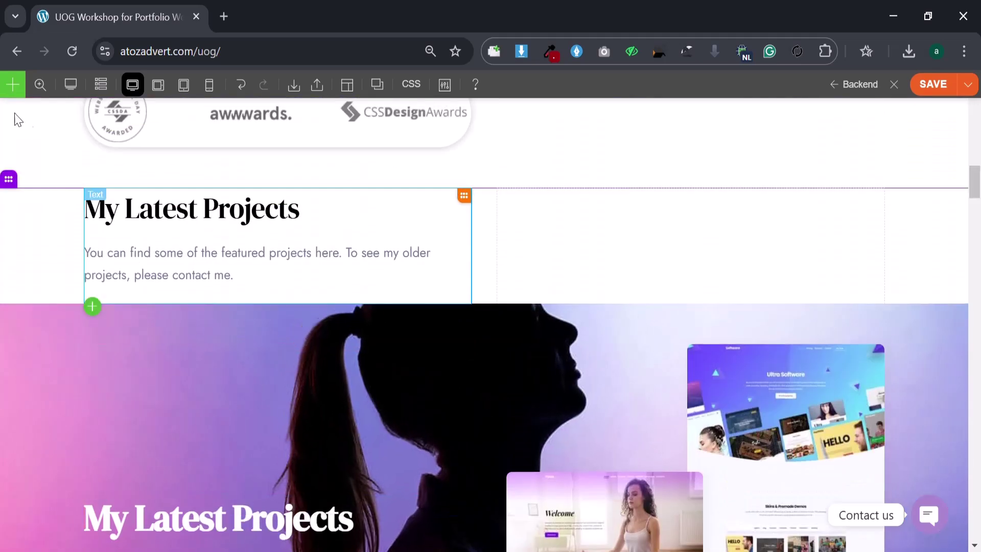
{"action": "left_click", "coordinate": [12, 84]}
{"action": "type", "text": "butt"}
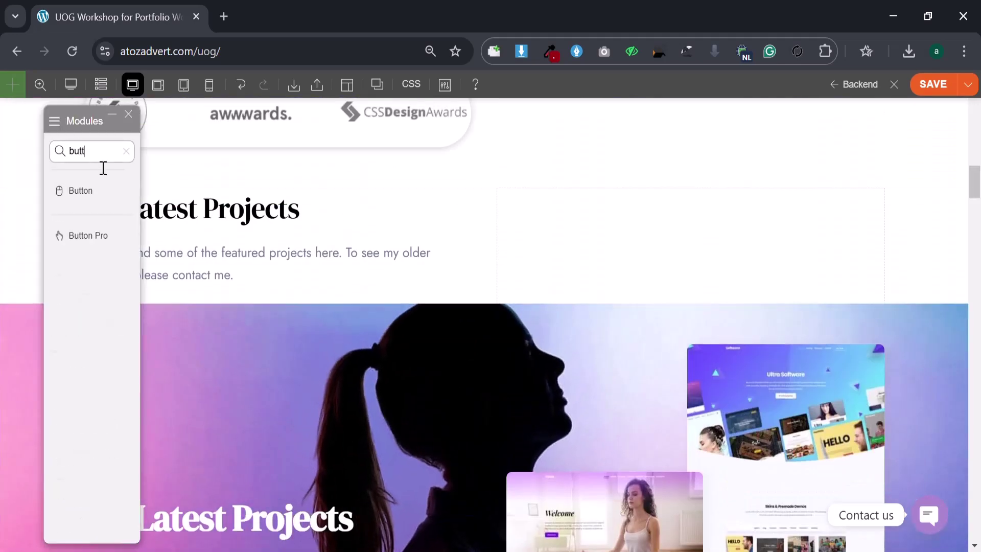
{"action": "left_click_drag", "start_coordinate": [251, 338], "coordinate": [220, 278]}
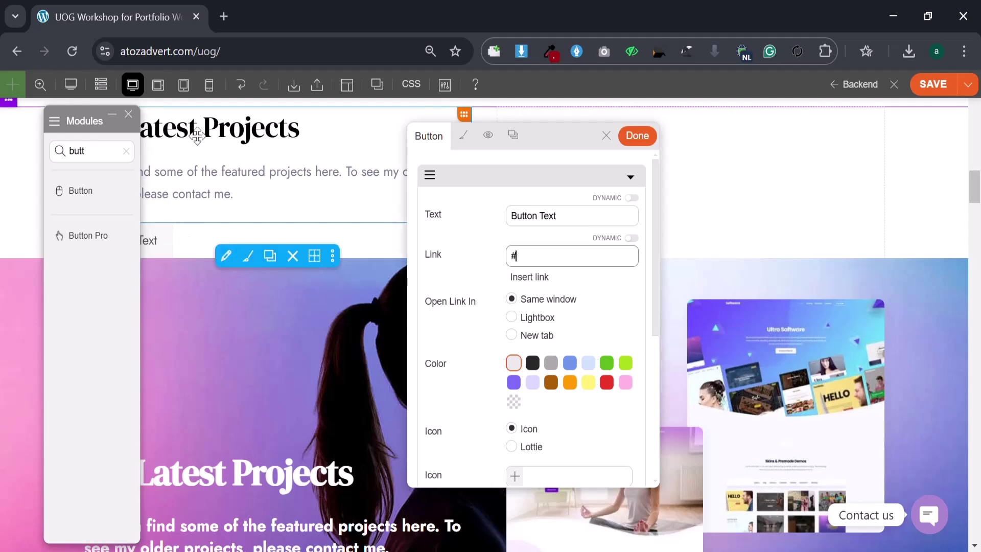
Step: Close the module list and set the new button's text to "My Portfolio"
{"action": "left_click", "coordinate": [128, 114]}
{"action": "scroll", "coordinate": [131, 359], "scroll_direction": "down", "scroll_amount": 5}
{"action": "scroll", "coordinate": [131, 360], "scroll_direction": "up", "scroll_amount": 5}
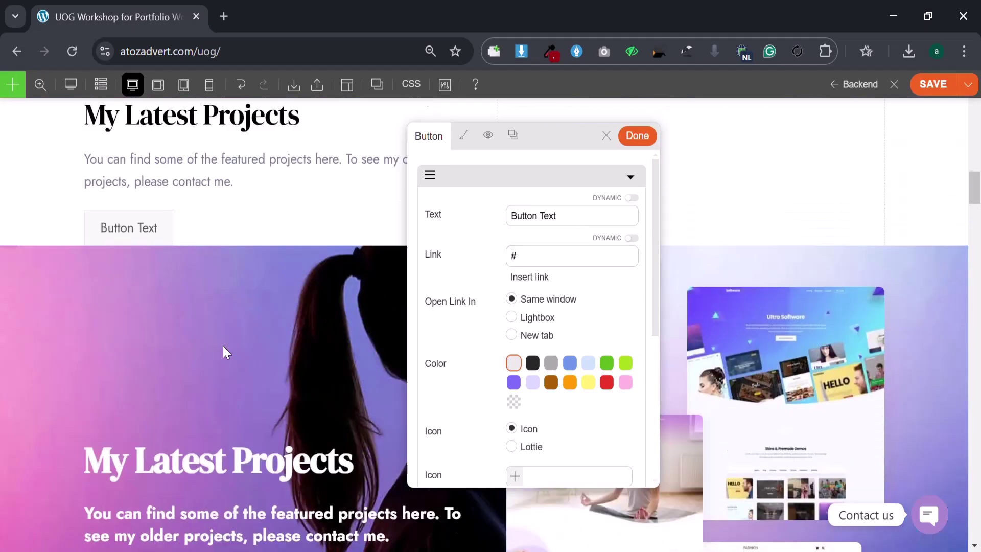
{"action": "triple_click", "coordinate": [609, 216]}
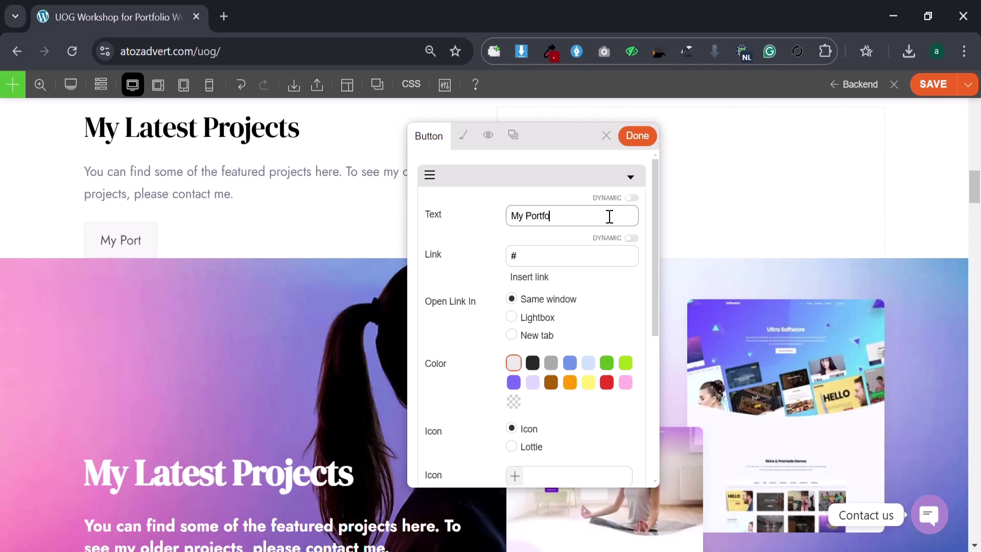
{"action": "type", "text": "My Portfolio"}
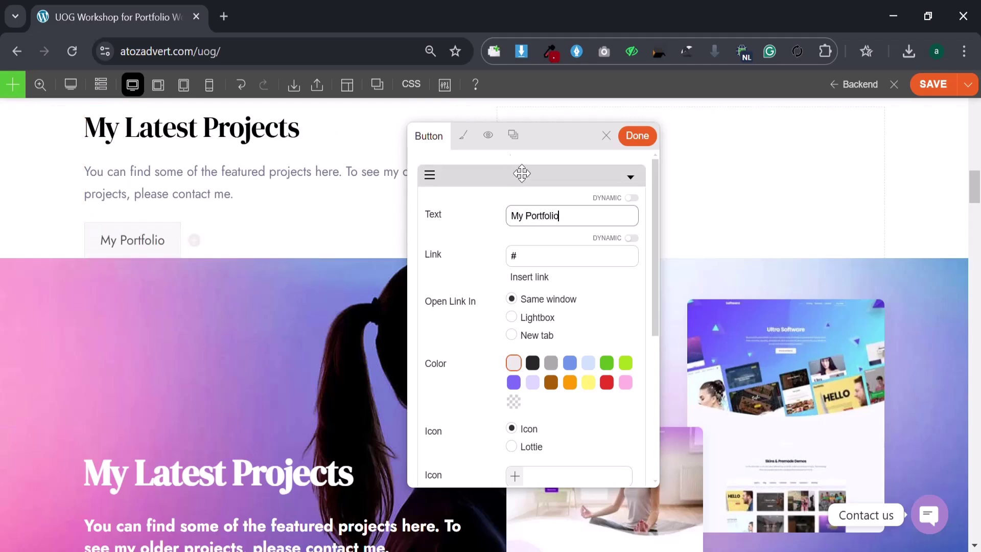
Step: Set the My Portfolio button's link background color to black, #000000
{"action": "left_click", "coordinate": [463, 136]}
{"action": "scroll", "coordinate": [496, 268], "scroll_direction": "down", "scroll_amount": 3}
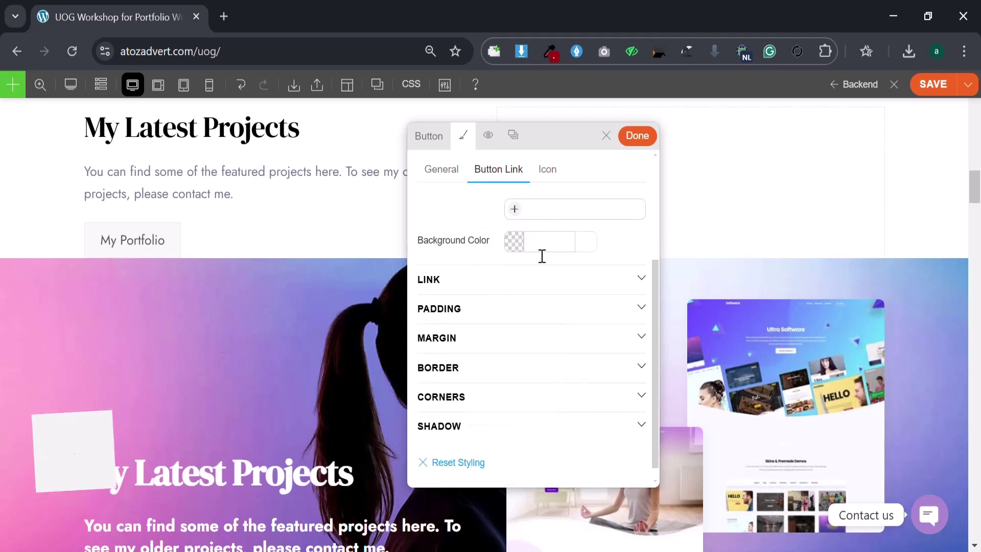
{"action": "left_click", "coordinate": [515, 241]}
{"action": "left_click_drag", "start_coordinate": [491, 260], "coordinate": [491, 369]}
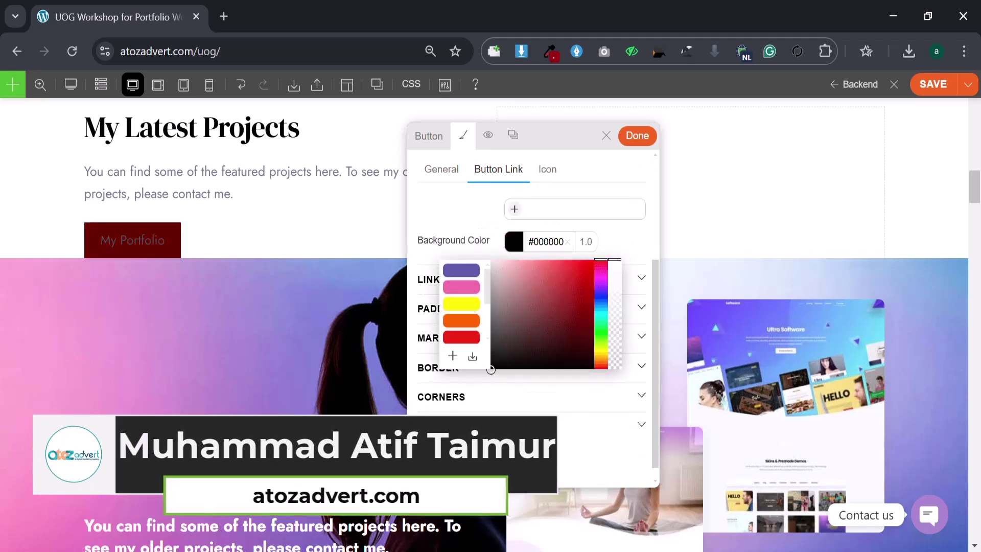
Step: Set the button's normal link text color to white, #ffffff, and finish the button styling
{"action": "left_click", "coordinate": [434, 293]}
{"action": "left_click", "coordinate": [514, 333]}
{"action": "scroll", "coordinate": [532, 344], "scroll_direction": "down", "scroll_amount": 2}
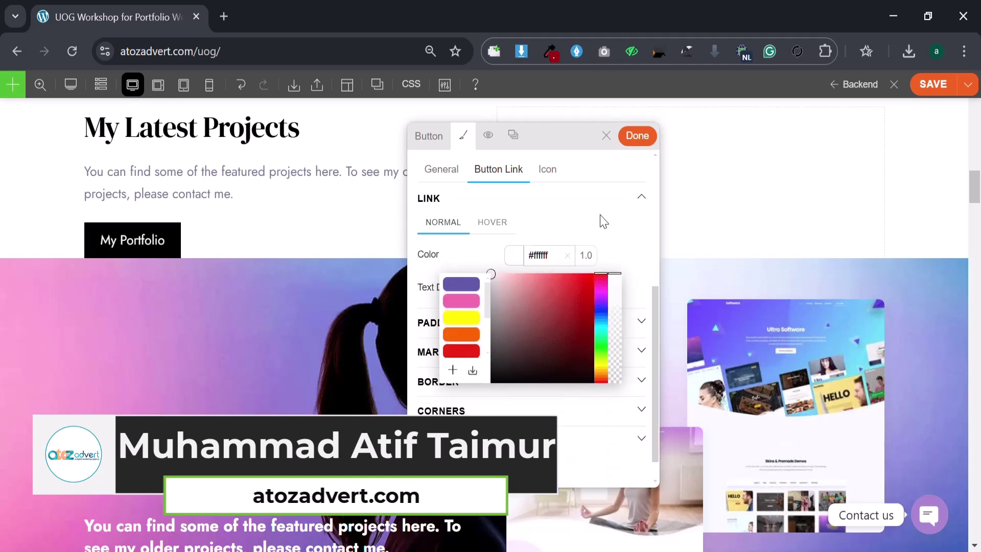
{"action": "left_click", "coordinate": [639, 135]}
{"action": "left_click", "coordinate": [639, 135]}
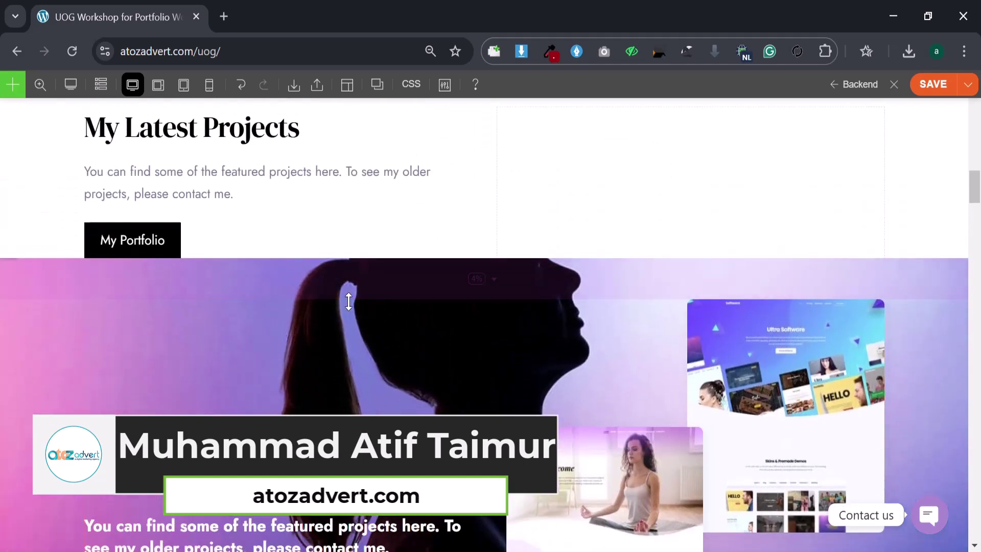
Step: Copy the background image address from the existing banner row and apply it as the new row's background image
{"action": "left_click", "coordinate": [340, 285]}
{"action": "left_click", "coordinate": [511, 246]}
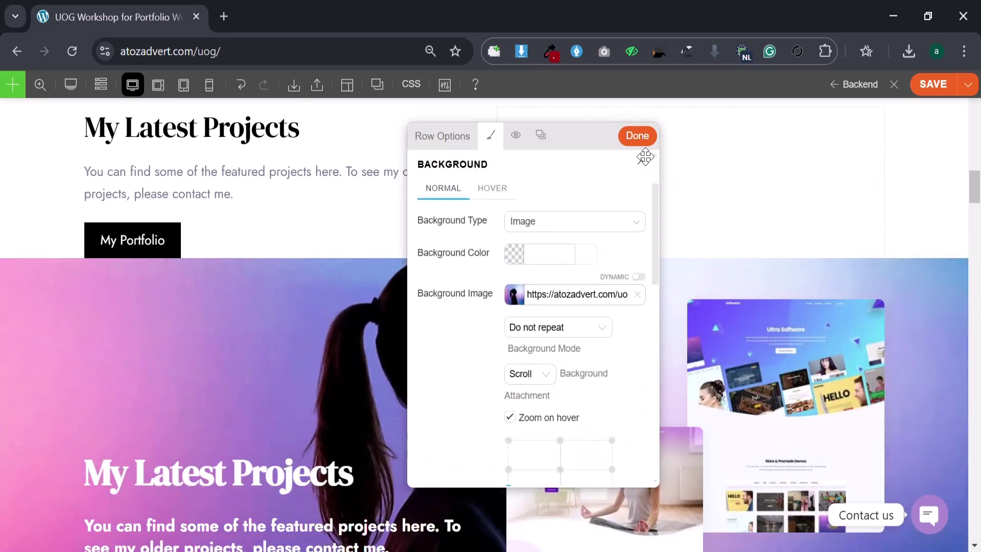
{"action": "left_click", "coordinate": [637, 136]}
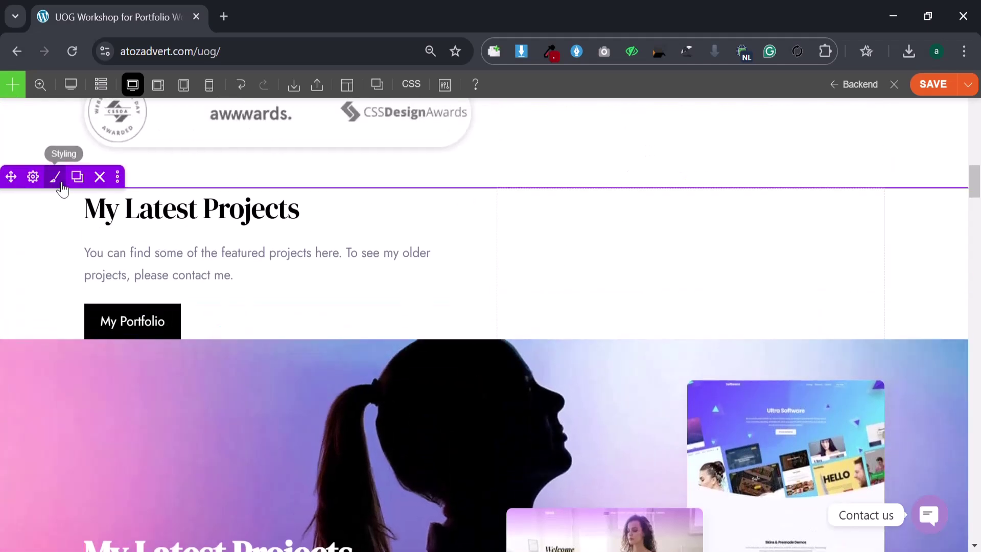
{"action": "left_click", "coordinate": [54, 175]}
{"action": "left_click", "coordinate": [545, 247]}
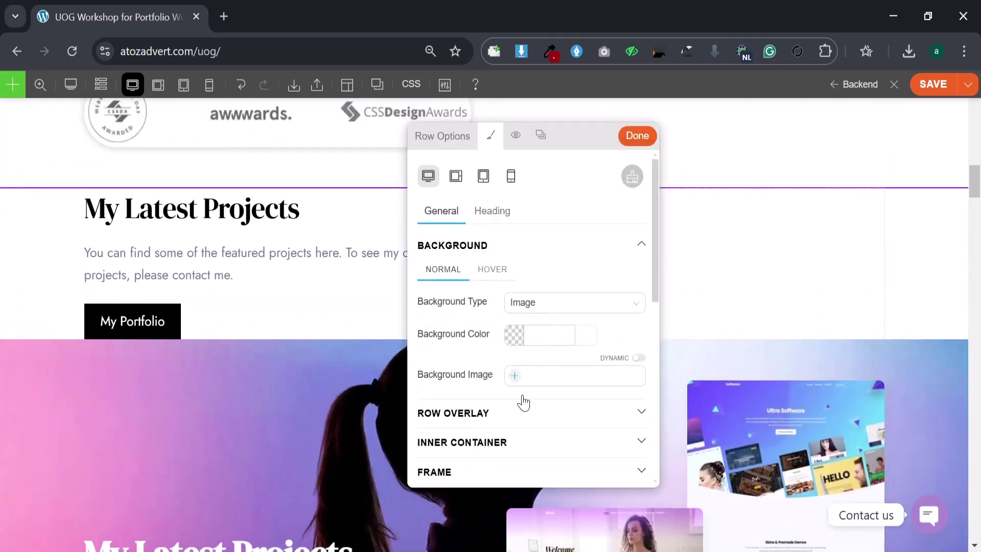
{"action": "left_click", "coordinate": [622, 355]}
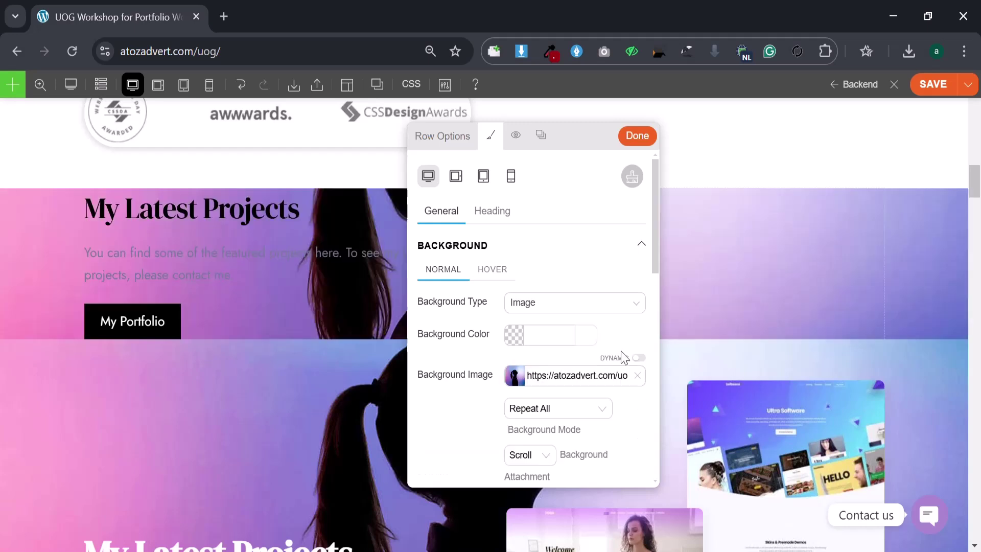
Step: Set the new row's background attachment to Fixed and its mode to Do not repeat, and enable Zoom on hover
{"action": "scroll", "coordinate": [532, 364], "scroll_direction": "down", "scroll_amount": 2}
{"action": "left_click", "coordinate": [525, 417]}
{"action": "scroll", "coordinate": [618, 359], "scroll_direction": "down", "scroll_amount": 2}
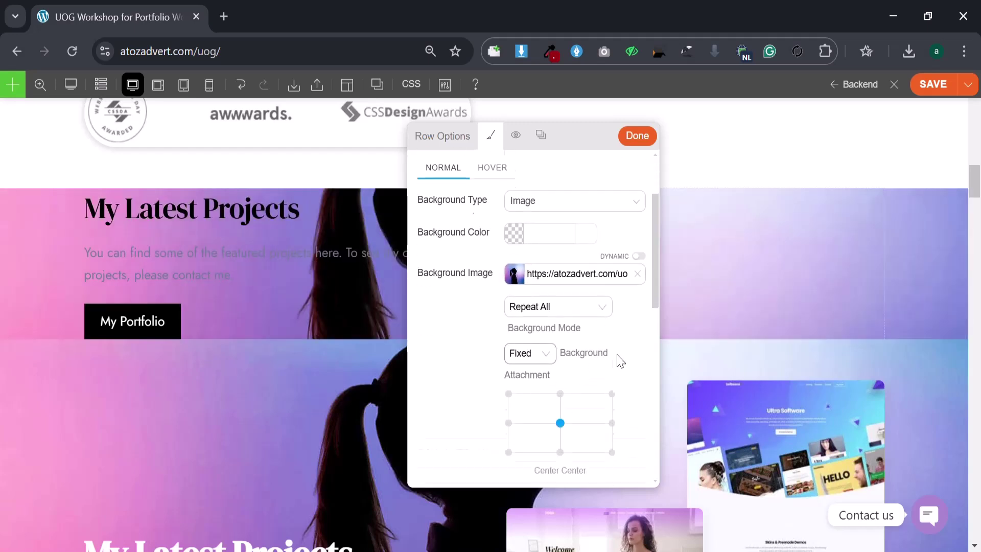
{"action": "scroll", "coordinate": [502, 348], "scroll_direction": "up", "scroll_amount": 2}
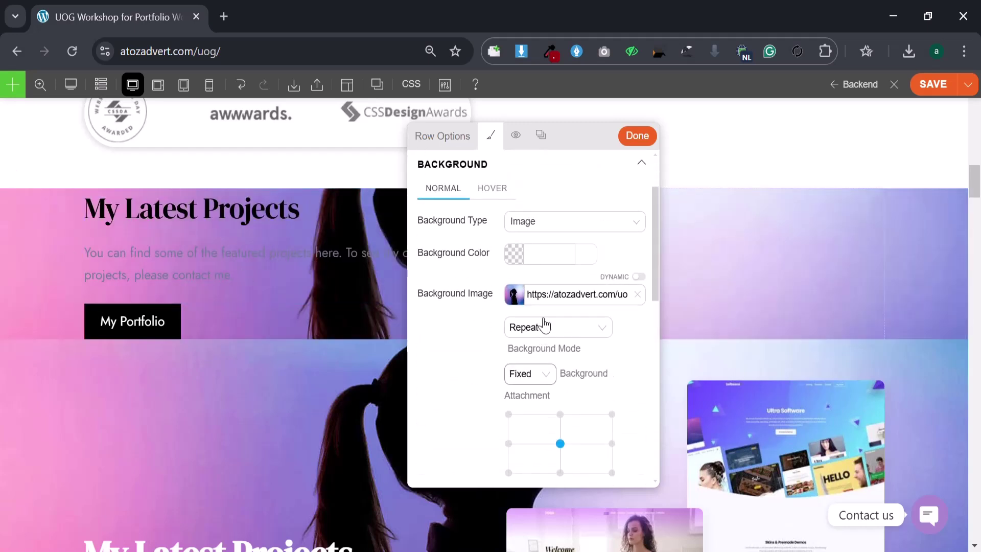
{"action": "left_click", "coordinate": [562, 226]}
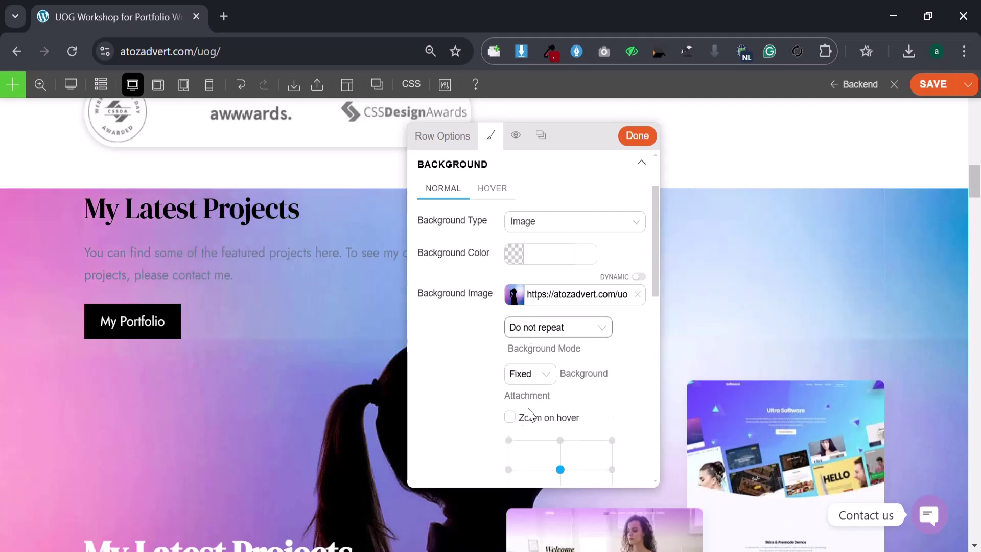
{"action": "scroll", "coordinate": [313, 319], "scroll_direction": "down", "scroll_amount": 2}
{"action": "scroll", "coordinate": [306, 318], "scroll_direction": "up", "scroll_amount": 2}
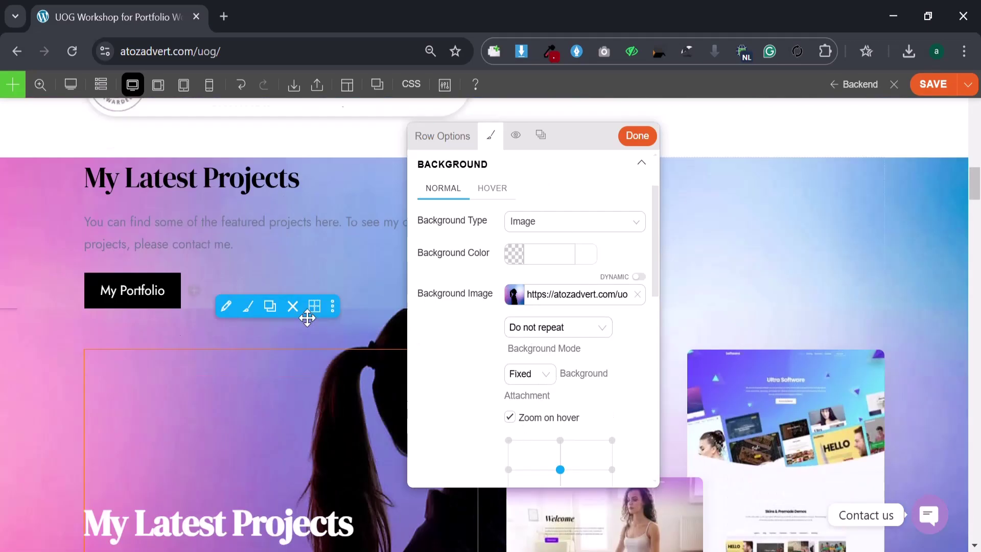
Step: Close the new row's styling and examine the original banner row's padding and background image settings for comparison
{"action": "scroll", "coordinate": [254, 271], "scroll_direction": "down", "scroll_amount": 1}
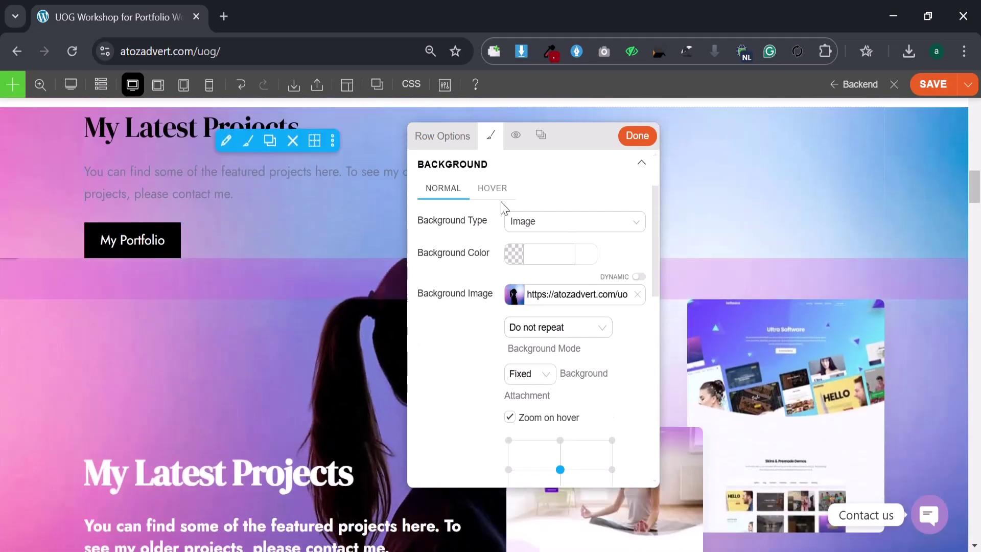
{"action": "left_click", "coordinate": [637, 137]}
{"action": "left_click", "coordinate": [452, 282]}
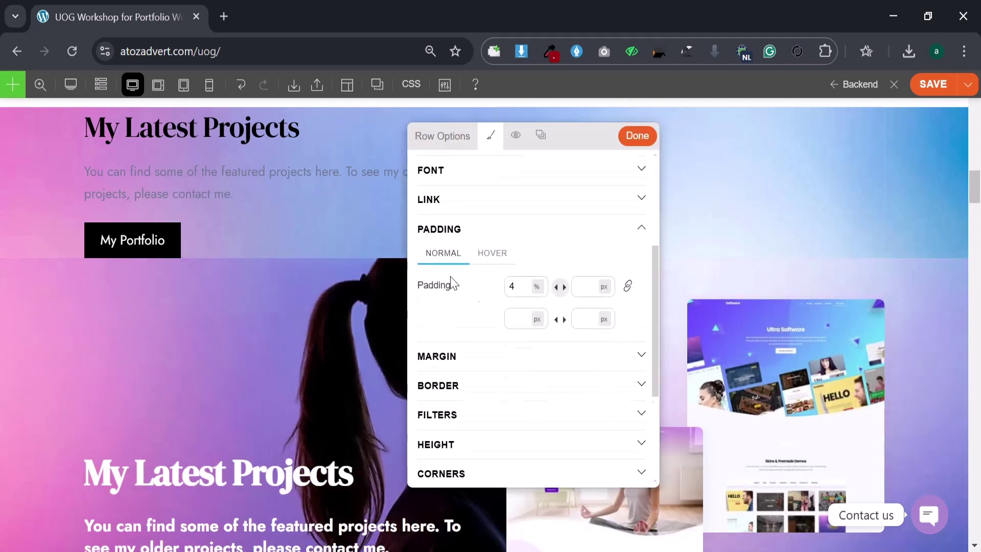
{"action": "scroll", "coordinate": [482, 230], "scroll_direction": "up", "scroll_amount": 5}
{"action": "left_click", "coordinate": [485, 243]}
{"action": "scroll", "coordinate": [554, 350], "scroll_direction": "down", "scroll_amount": 2}
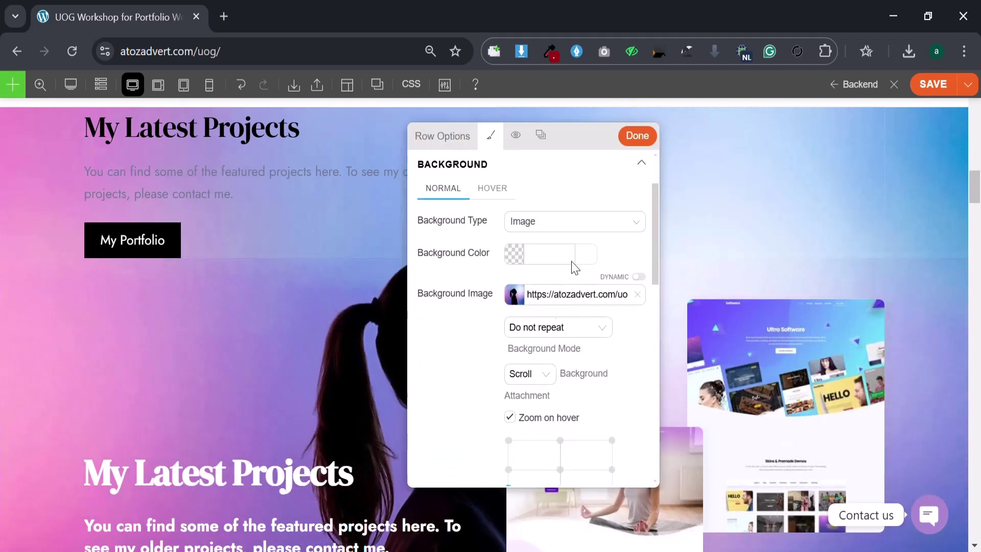
{"action": "left_click", "coordinate": [637, 136]}
Step: Set the new row's background attachment to Scroll and finish the row styling
{"action": "left_click", "coordinate": [328, 256]}
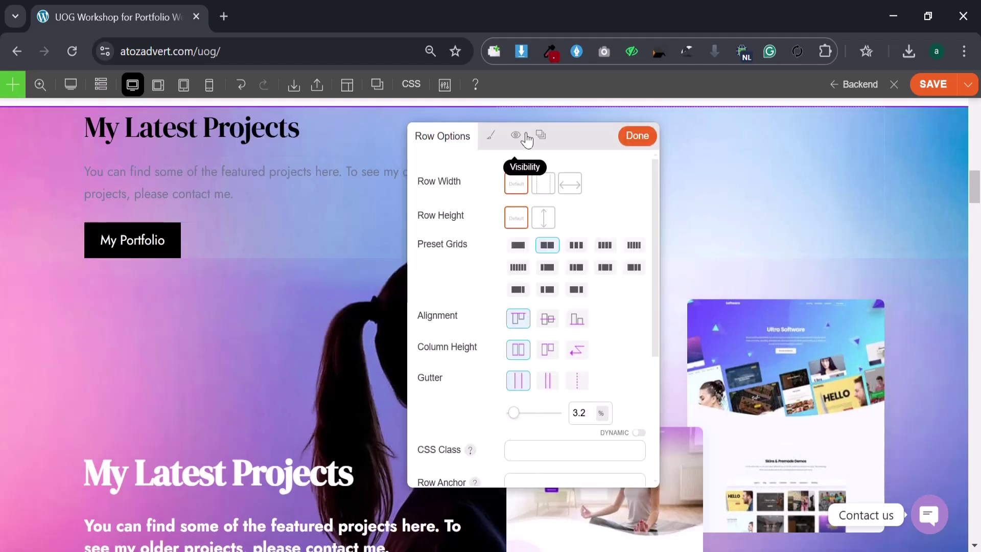
{"action": "left_click", "coordinate": [491, 138]}
{"action": "left_click", "coordinate": [475, 250]}
{"action": "scroll", "coordinate": [511, 301], "scroll_direction": "down", "scroll_amount": 3}
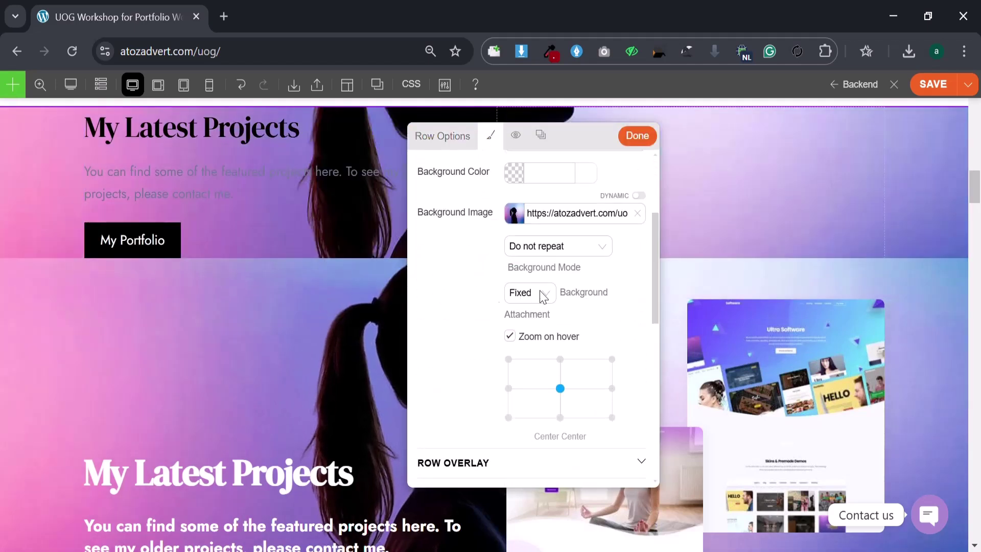
{"action": "left_click", "coordinate": [638, 136]}
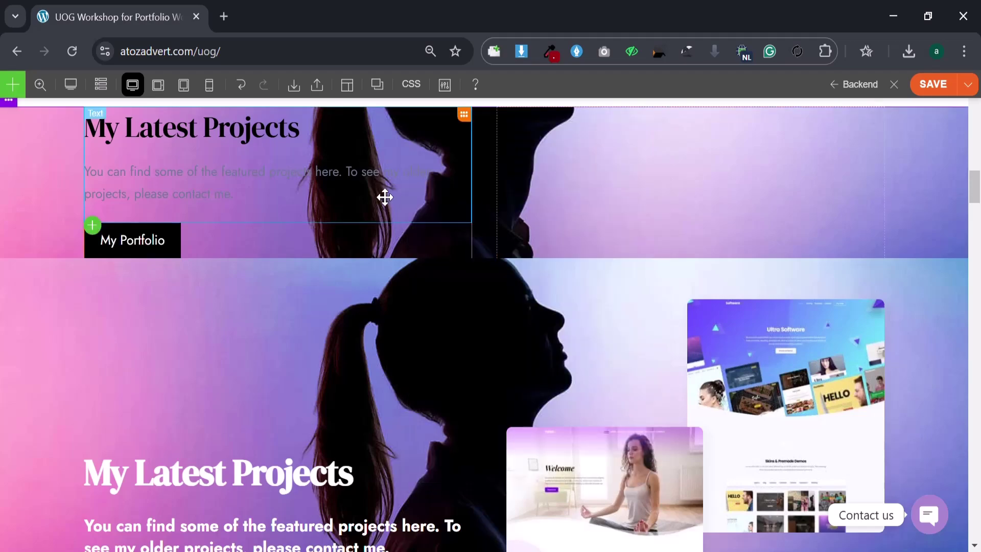
Step: Compare the new row with the original My Latest Projects row and recheck the new row's background settings
{"action": "scroll", "coordinate": [556, 359], "scroll_direction": "up", "scroll_amount": 3}
{"action": "scroll", "coordinate": [66, 357], "scroll_direction": "down", "scroll_amount": 5}
{"action": "scroll", "coordinate": [261, 416], "scroll_direction": "down", "scroll_amount": 3}
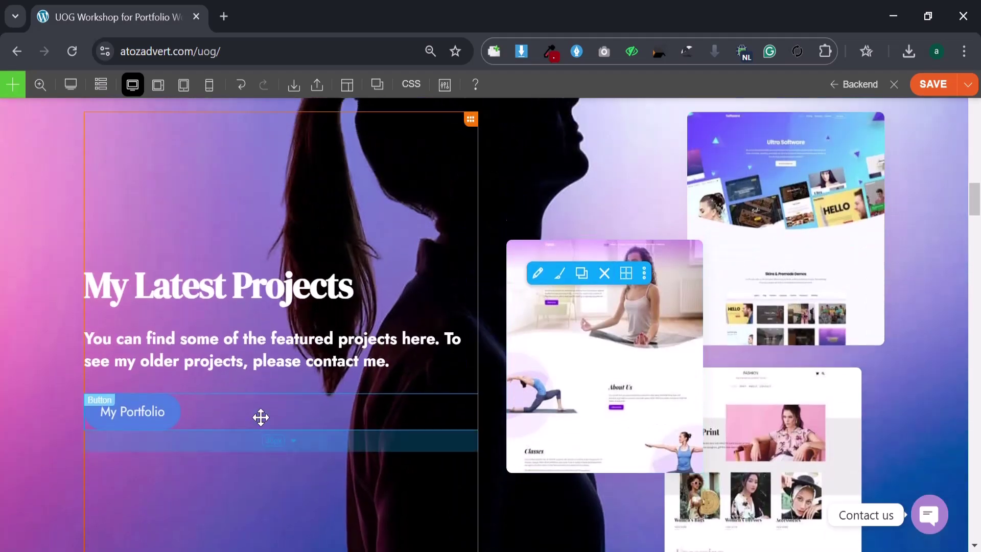
{"action": "scroll", "coordinate": [61, 357], "scroll_direction": "up", "scroll_amount": 5}
{"action": "left_click", "coordinate": [34, 232]}
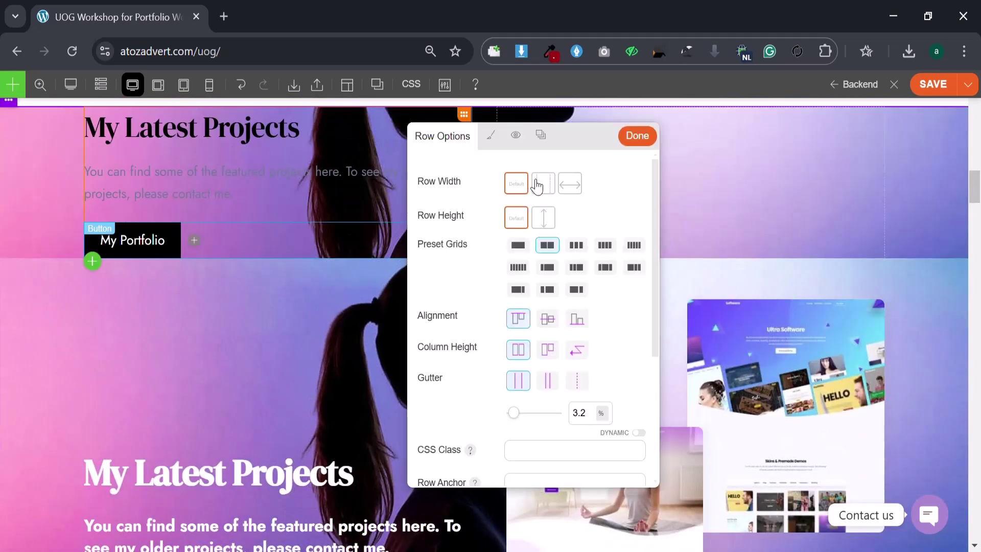
{"action": "left_click", "coordinate": [490, 135]}
{"action": "left_click", "coordinate": [492, 211]}
{"action": "left_click", "coordinate": [493, 245]}
{"action": "left_click", "coordinate": [442, 211]}
{"action": "left_click", "coordinate": [473, 244]}
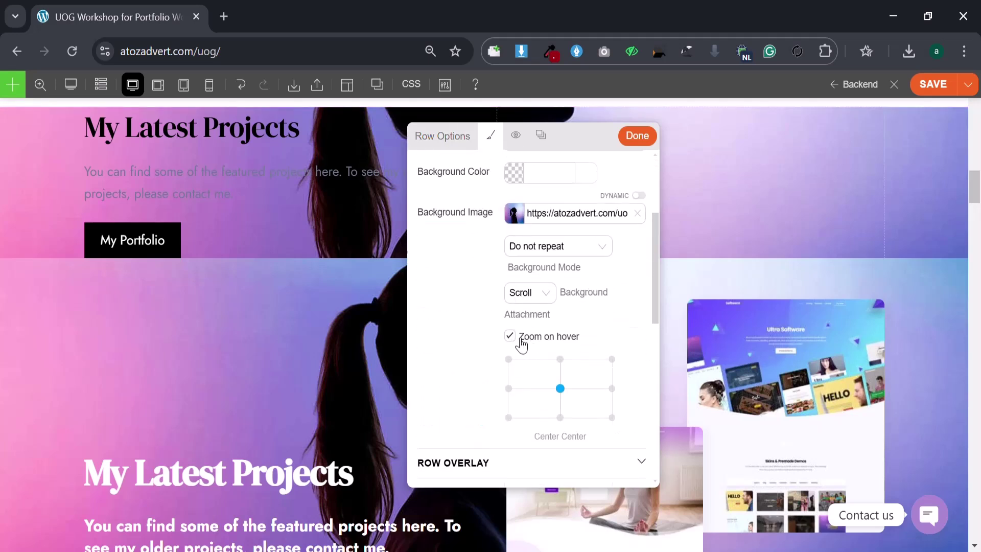
{"action": "left_click", "coordinate": [639, 137]}
{"action": "scroll", "coordinate": [620, 461], "scroll_direction": "down", "scroll_amount": 3}
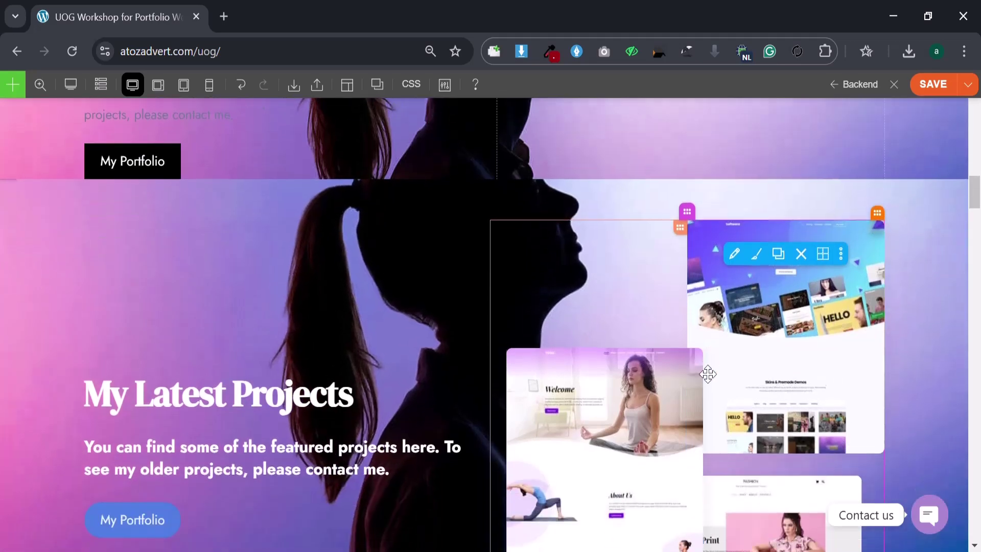
{"action": "scroll", "coordinate": [620, 461], "scroll_direction": "down", "scroll_amount": 3}
{"action": "scroll", "coordinate": [665, 358], "scroll_direction": "up", "scroll_amount": 3}
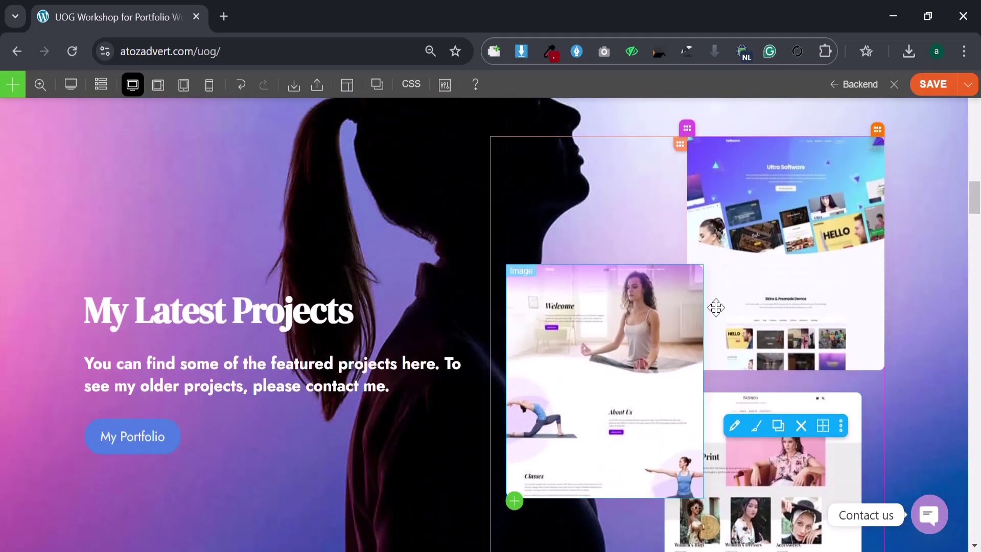
Step: Search the modules for image and add an Image module to the new row's empty second column
{"action": "scroll", "coordinate": [685, 352], "scroll_direction": "up", "scroll_amount": 8}
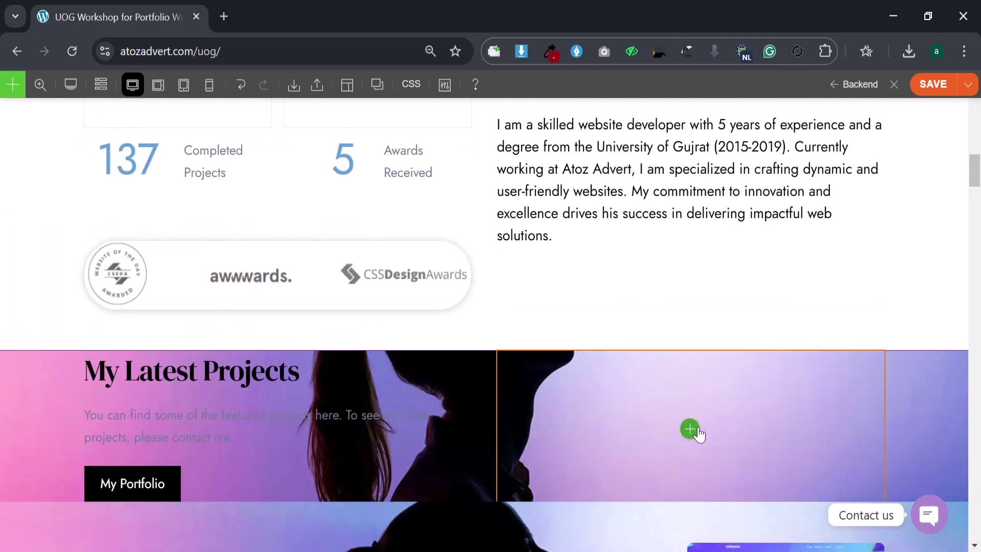
{"action": "left_click", "coordinate": [689, 428]}
{"action": "scroll", "coordinate": [740, 230], "scroll_direction": "down", "scroll_amount": 2}
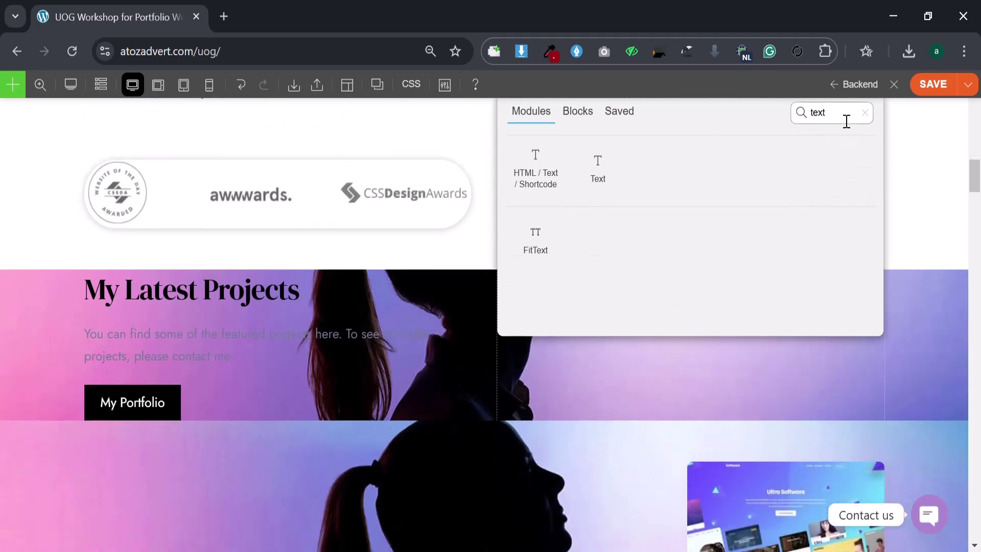
{"action": "type", "text": "te"}
{"action": "key", "text": "BackSpace"}
{"action": "key", "text": "BackSpace"}
{"action": "type", "text": "iage"}
{"action": "key", "text": "BackSpace"}
{"action": "key", "text": "BackSpace"}
{"action": "key", "text": "BackSpace"}
{"action": "key", "text": "BackSpace"}
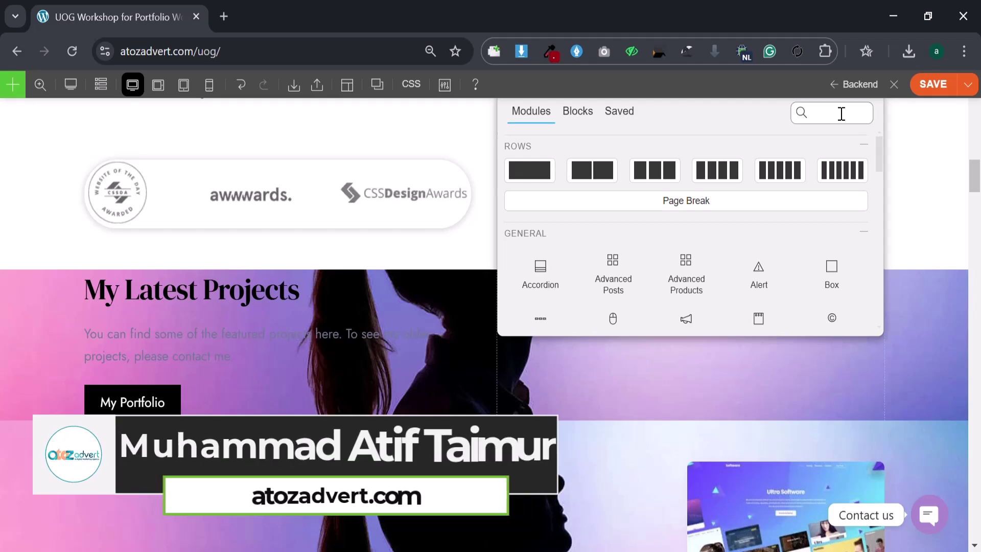
{"action": "type", "text": "image"}
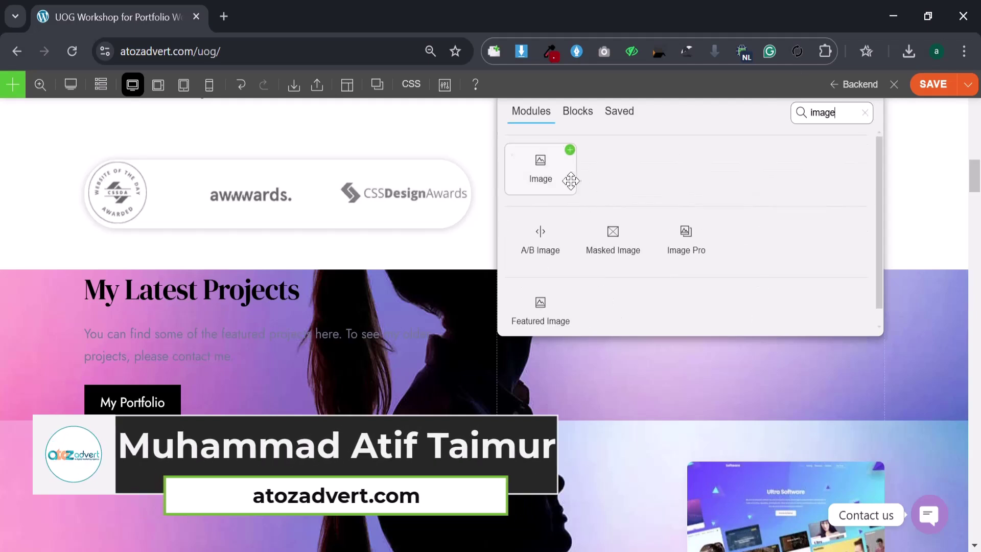
{"action": "left_click_drag", "start_coordinate": [746, 377], "coordinate": [734, 371]}
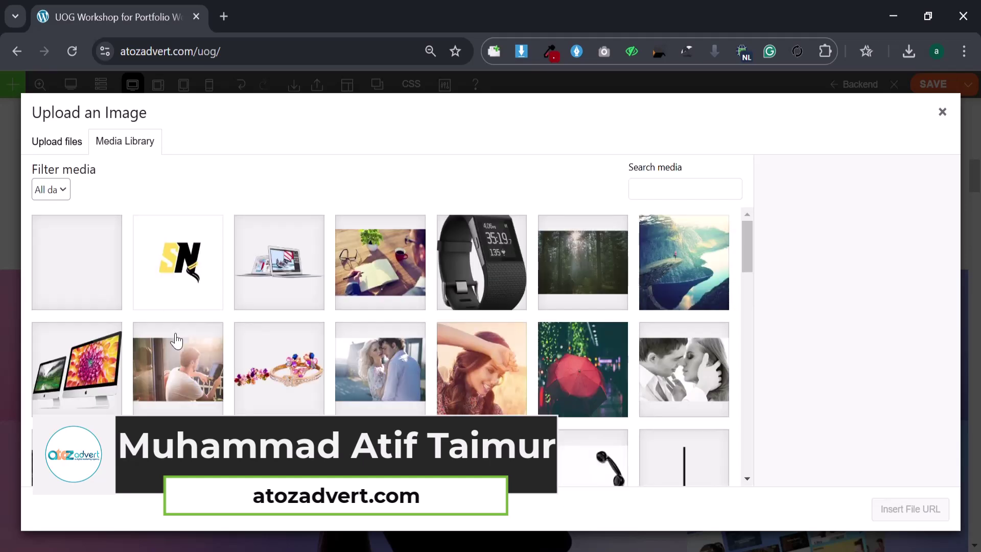
Step: Insert the forest photo 5f468e98.jpg from the media library into the image module and finish the module
{"action": "left_click", "coordinate": [503, 263]}
{"action": "left_click", "coordinate": [617, 277]}
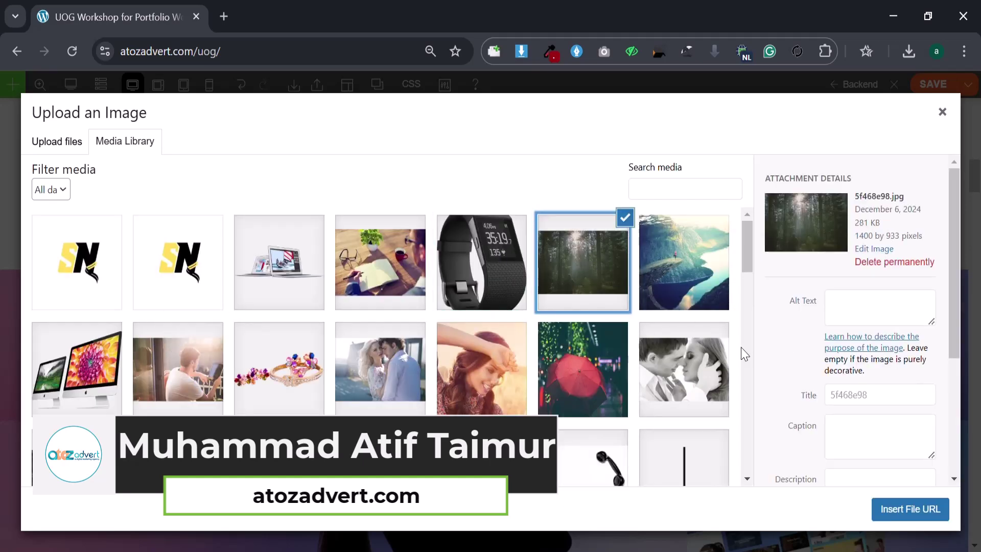
{"action": "left_click", "coordinate": [901, 510]}
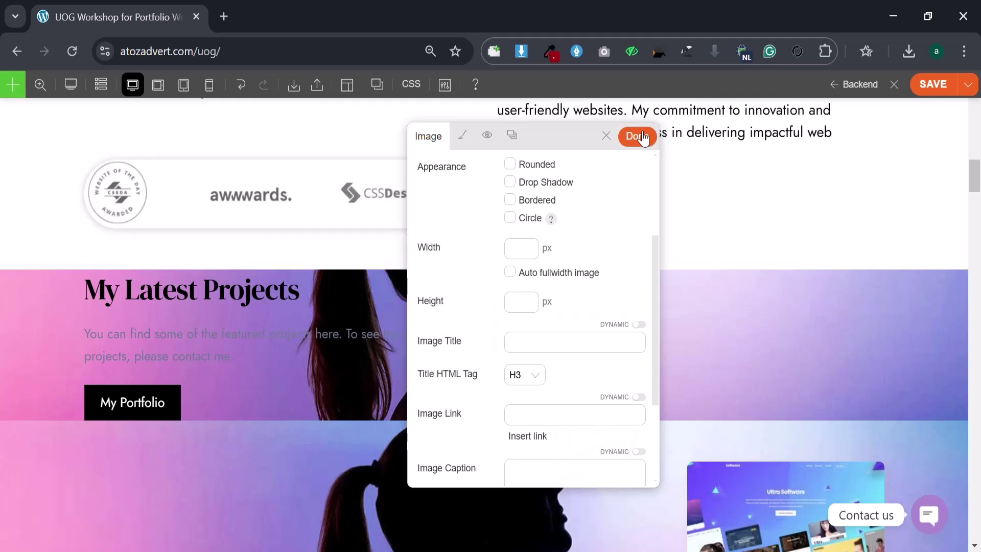
{"action": "left_click", "coordinate": [639, 137]}
Step: Vertically center the text and button beside the photo through the new row's column alignment
{"action": "scroll", "coordinate": [713, 212], "scroll_direction": "down", "scroll_amount": 5}
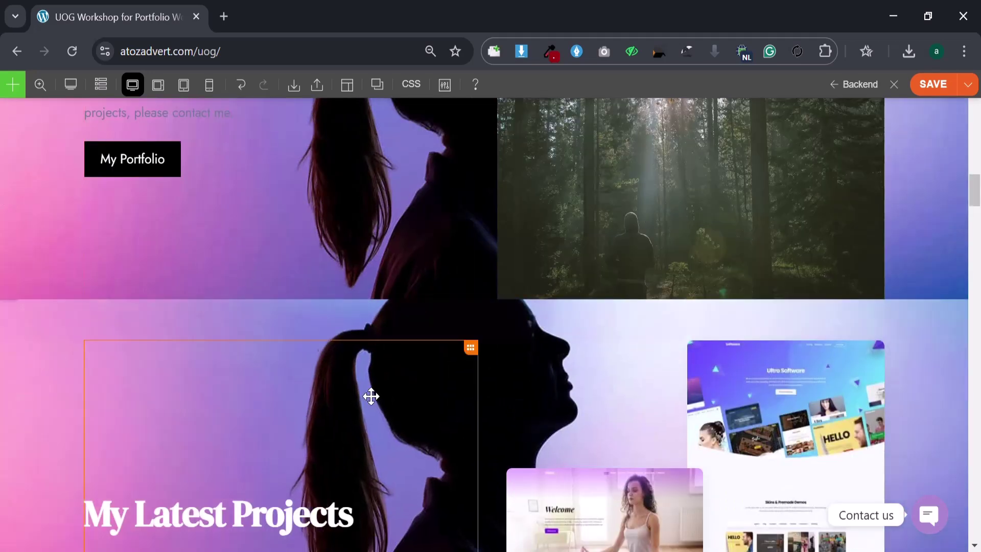
{"action": "scroll", "coordinate": [250, 405], "scroll_direction": "up", "scroll_amount": 3}
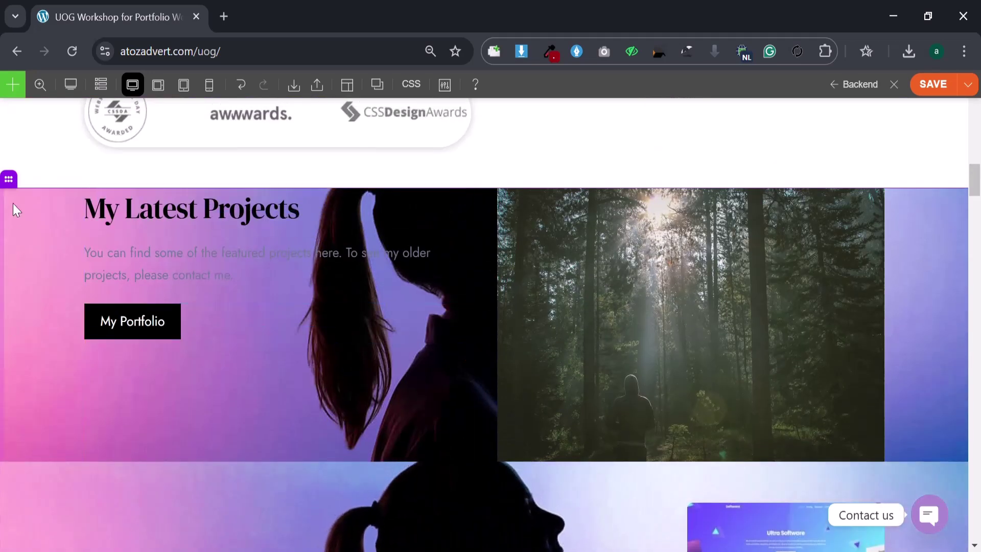
{"action": "left_click", "coordinate": [32, 177]}
{"action": "left_click", "coordinate": [56, 304]}
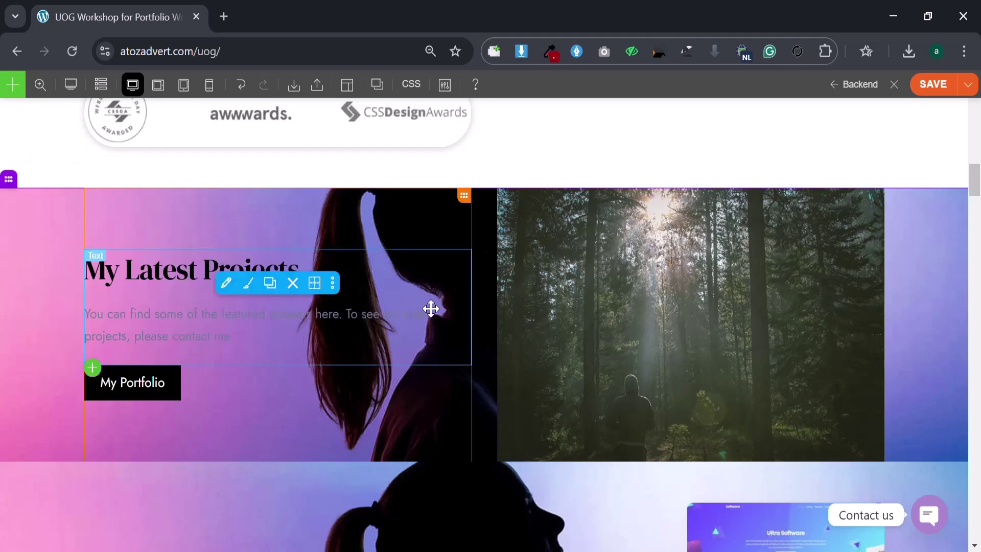
Step: Set the new row's top and bottom padding to 4% and finish the row styling
{"action": "left_click", "coordinate": [32, 176]}
{"action": "left_click", "coordinate": [55, 177]}
{"action": "scroll", "coordinate": [560, 366], "scroll_direction": "down", "scroll_amount": 5}
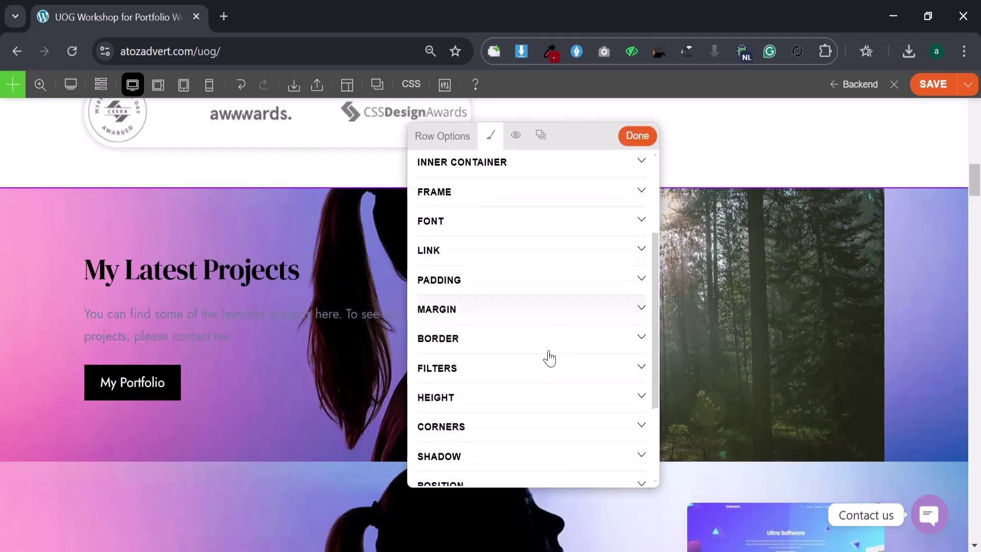
{"action": "left_click", "coordinate": [503, 260]}
{"action": "scroll", "coordinate": [529, 233], "scroll_direction": "down", "scroll_amount": 2}
{"action": "scroll", "coordinate": [529, 233], "scroll_direction": "up", "scroll_amount": 2}
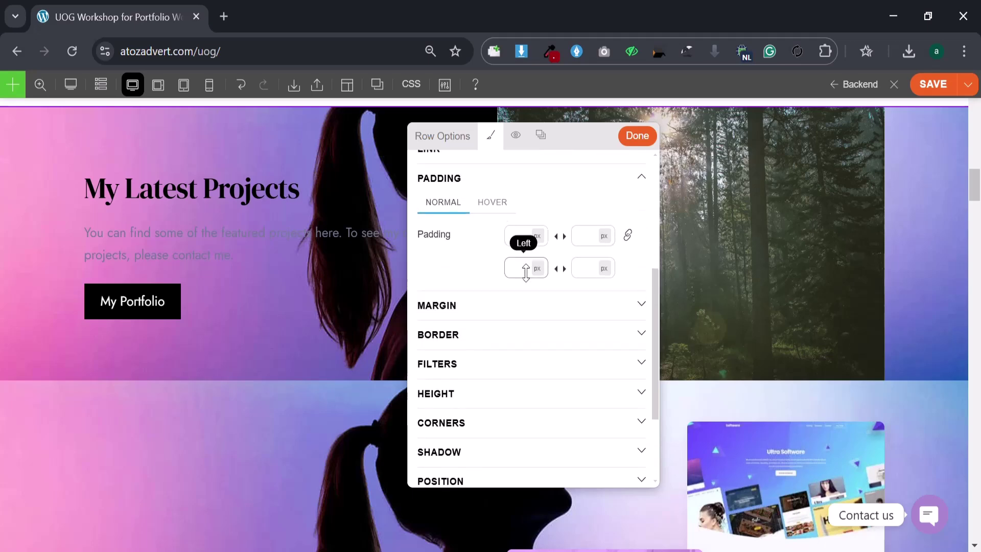
{"action": "left_click", "coordinate": [540, 241]}
{"action": "type", "text": "4"}
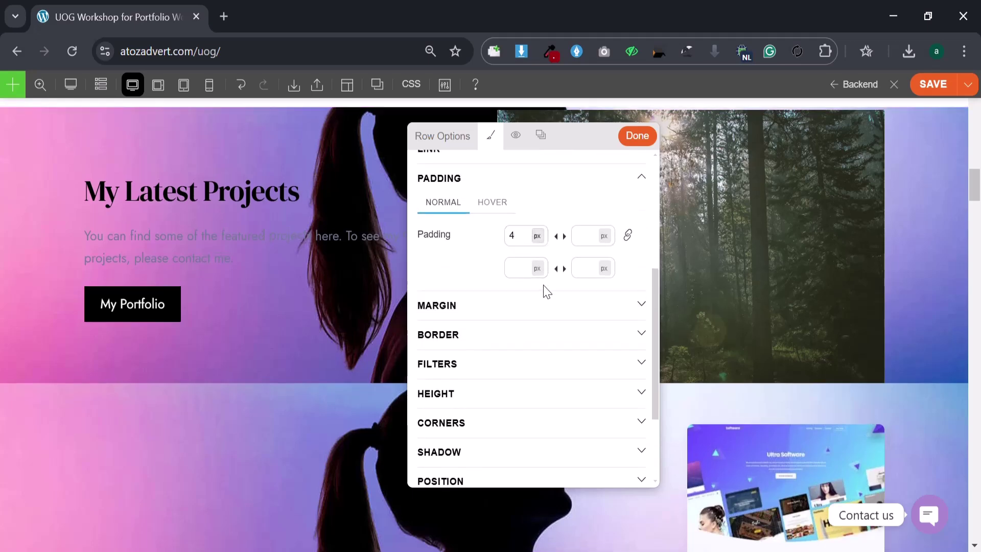
{"action": "left_click", "coordinate": [543, 285]}
{"action": "left_click", "coordinate": [562, 237]}
{"action": "left_click", "coordinate": [651, 134]}
{"action": "scroll", "coordinate": [90, 362], "scroll_direction": "down", "scroll_amount": 2}
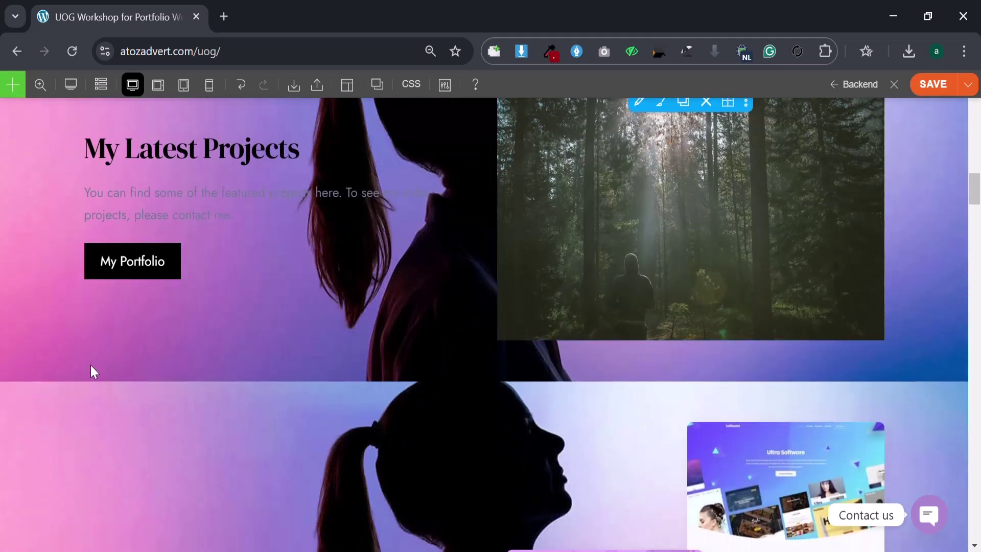
Step: Examine the new row's layout and spacing against the original My Latest Projects row below it
{"action": "scroll", "coordinate": [91, 362], "scroll_direction": "down", "scroll_amount": 3}
{"action": "scroll", "coordinate": [744, 318], "scroll_direction": "down", "scroll_amount": 2}
{"action": "scroll", "coordinate": [744, 318], "scroll_direction": "down", "scroll_amount": 2}
{"action": "scroll", "coordinate": [603, 233], "scroll_direction": "up", "scroll_amount": 2}
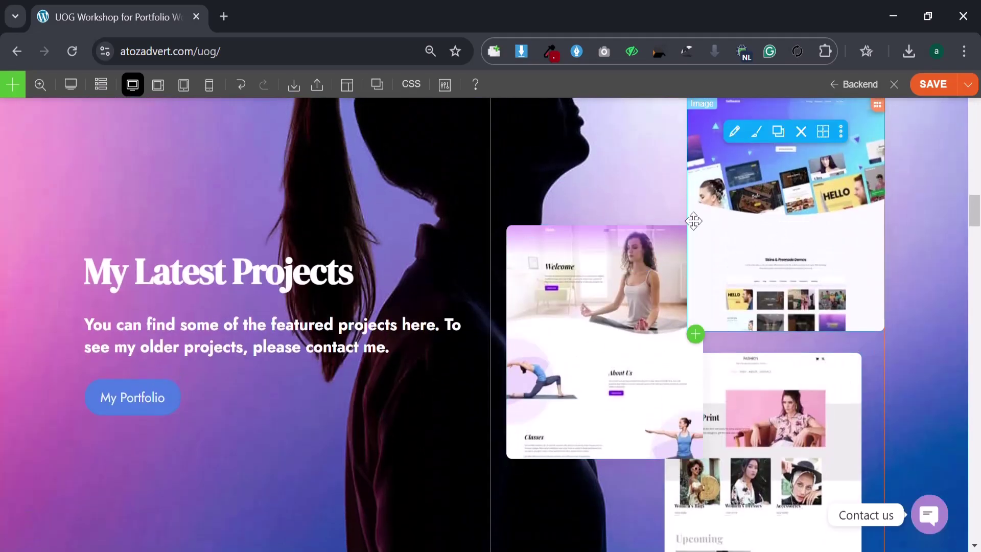
{"action": "scroll", "coordinate": [708, 218], "scroll_direction": "up", "scroll_amount": 5}
{"action": "scroll", "coordinate": [457, 317], "scroll_direction": "up", "scroll_amount": 4}
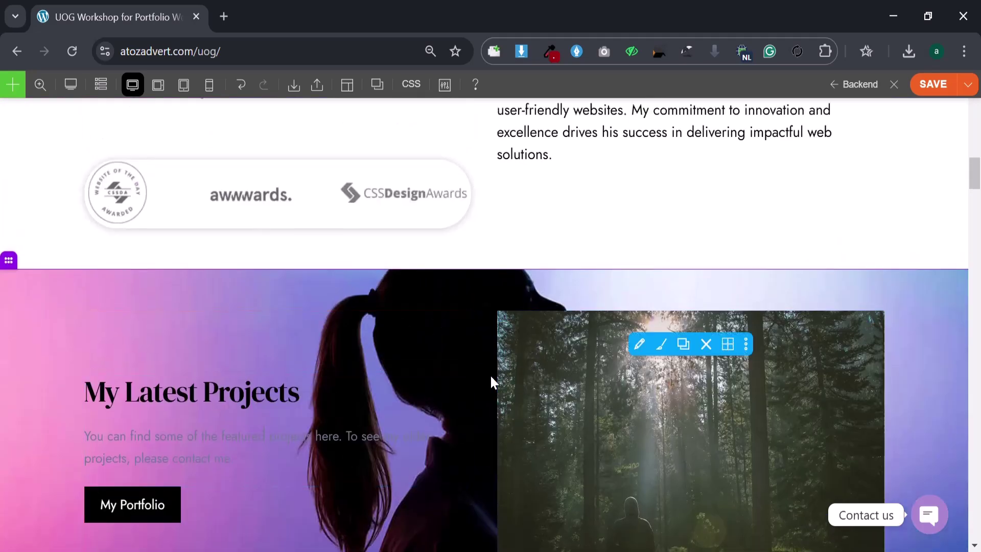
{"action": "scroll", "coordinate": [197, 320], "scroll_direction": "down", "scroll_amount": 3}
{"action": "scroll", "coordinate": [263, 394], "scroll_direction": "down", "scroll_amount": 3}
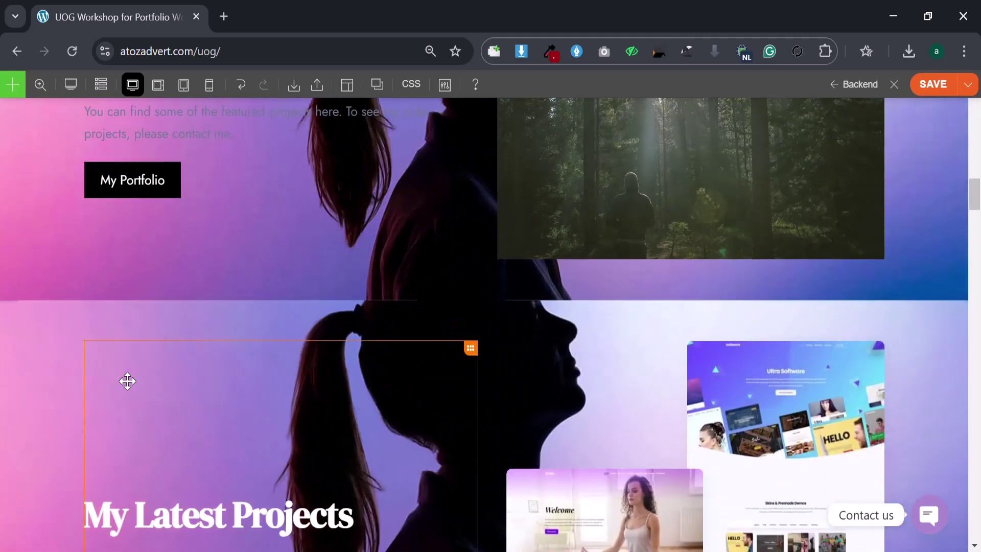
{"action": "scroll", "coordinate": [127, 381], "scroll_direction": "up", "scroll_amount": 3}
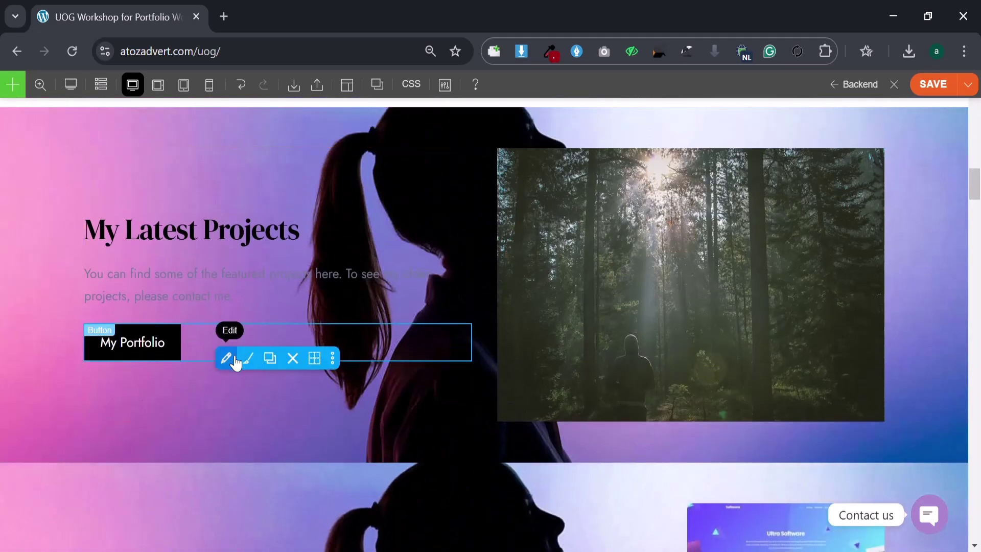
Step: Enter an anchor link starting with #ju for the new row's My Portfolio button and finish the button
{"action": "left_click", "coordinate": [226, 358]}
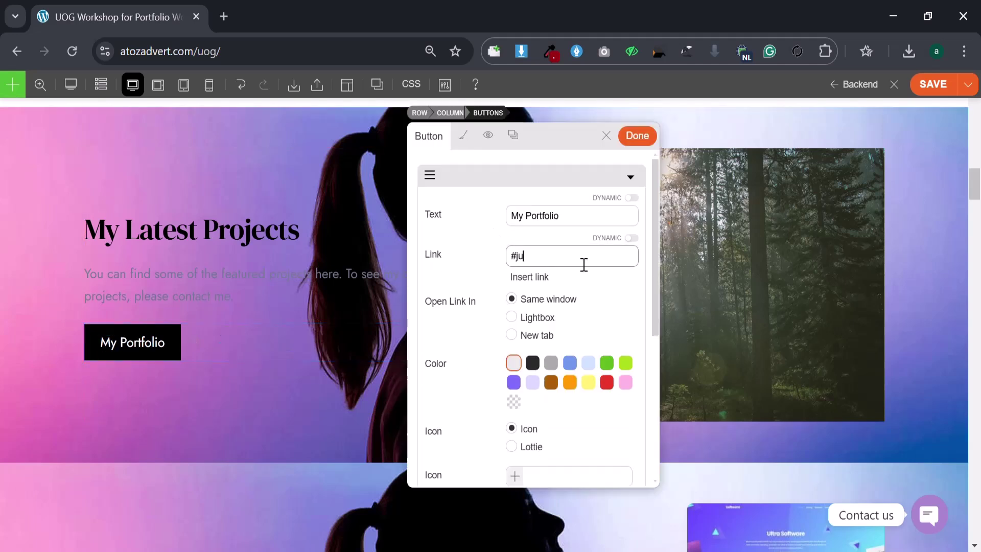
{"action": "left_click", "coordinate": [637, 136]}
Step: Open the row options of the empty row above the footer and edit its Row Anchor
{"action": "scroll", "coordinate": [323, 305], "scroll_direction": "down", "scroll_amount": 15}
{"action": "scroll", "coordinate": [323, 306], "scroll_direction": "down", "scroll_amount": 20}
{"action": "scroll", "coordinate": [306, 305], "scroll_direction": "down", "scroll_amount": 20}
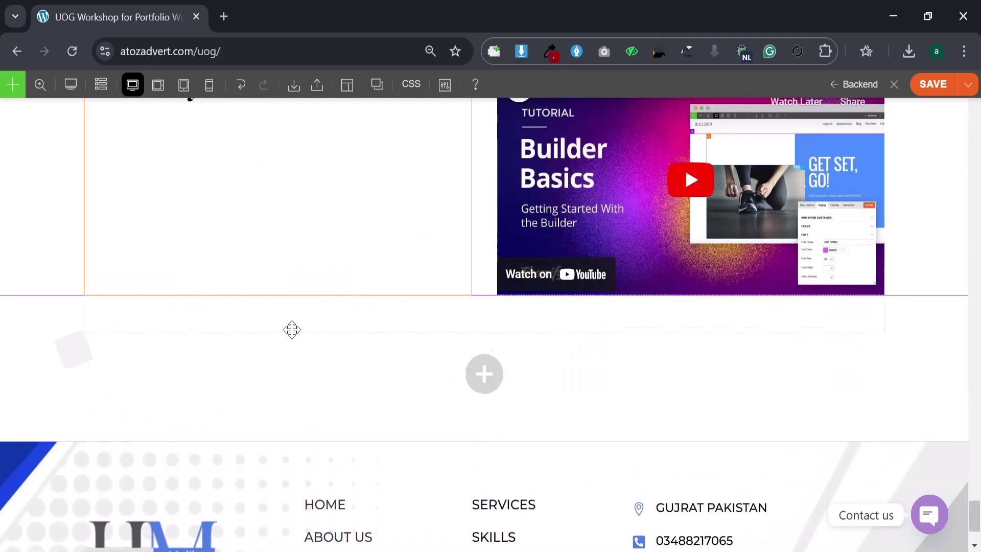
{"action": "scroll", "coordinate": [292, 328], "scroll_direction": "down", "scroll_amount": 2}
{"action": "scroll", "coordinate": [289, 323], "scroll_direction": "up", "scroll_amount": 1}
{"action": "mouse_move", "coordinate": [9, 266]}
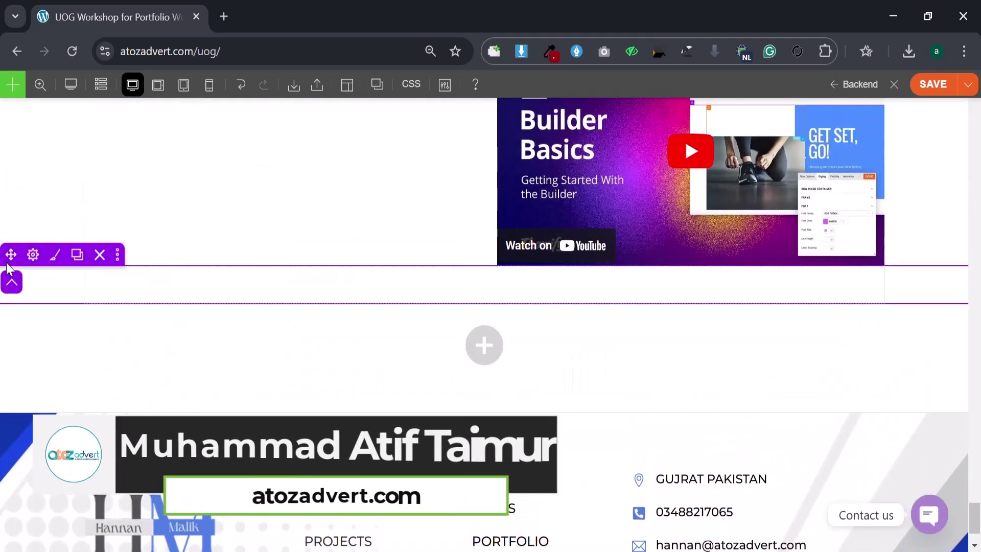
{"action": "left_click", "coordinate": [56, 256]}
{"action": "left_click", "coordinate": [449, 139]}
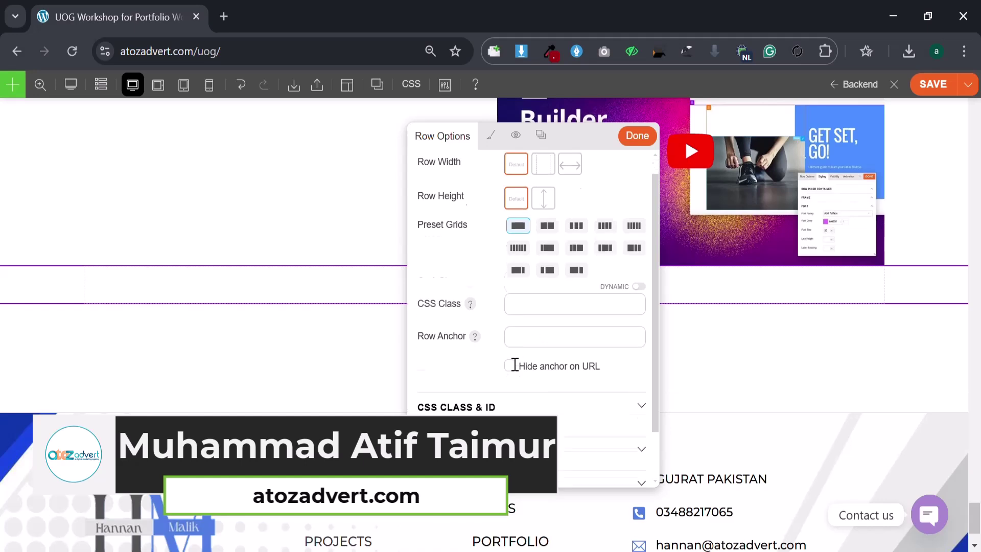
{"action": "scroll", "coordinate": [506, 358], "scroll_direction": "down", "scroll_amount": 2}
{"action": "left_click", "coordinate": [512, 352]}
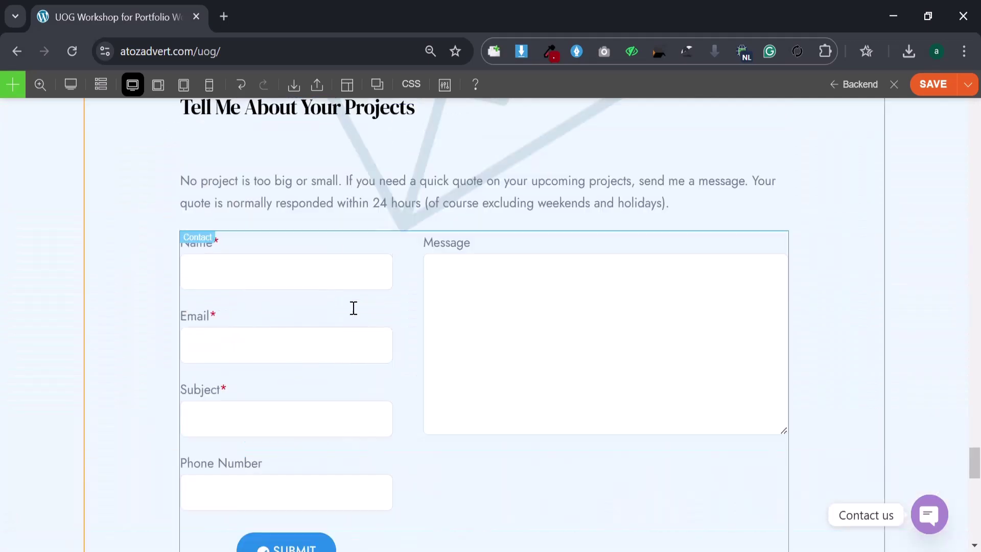
{"action": "scroll", "coordinate": [353, 308], "scroll_direction": "up", "scroll_amount": 20}
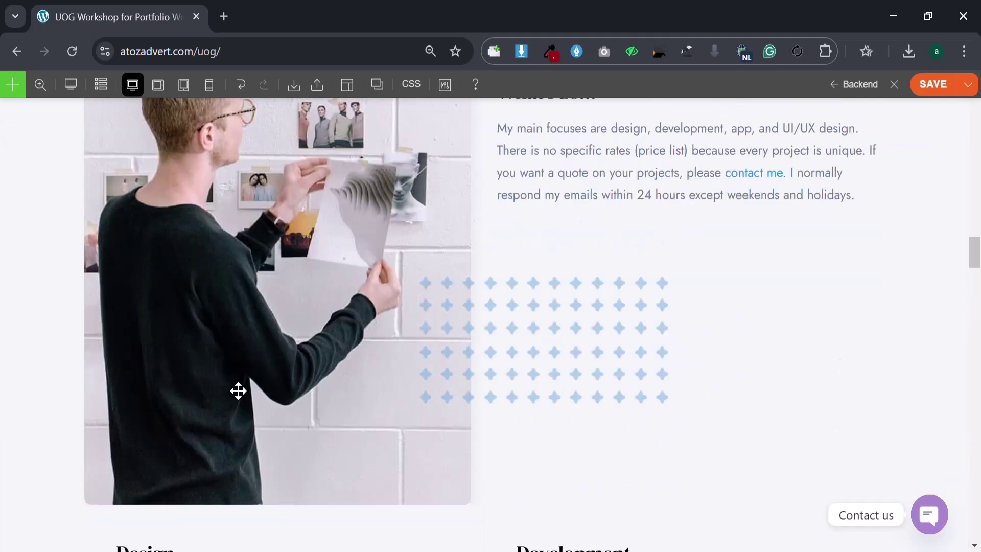
Step: Check the anchor link in the settings of the new My Latest Projects row's My Portfolio button
{"action": "scroll", "coordinate": [284, 397], "scroll_direction": "up", "scroll_amount": 10}
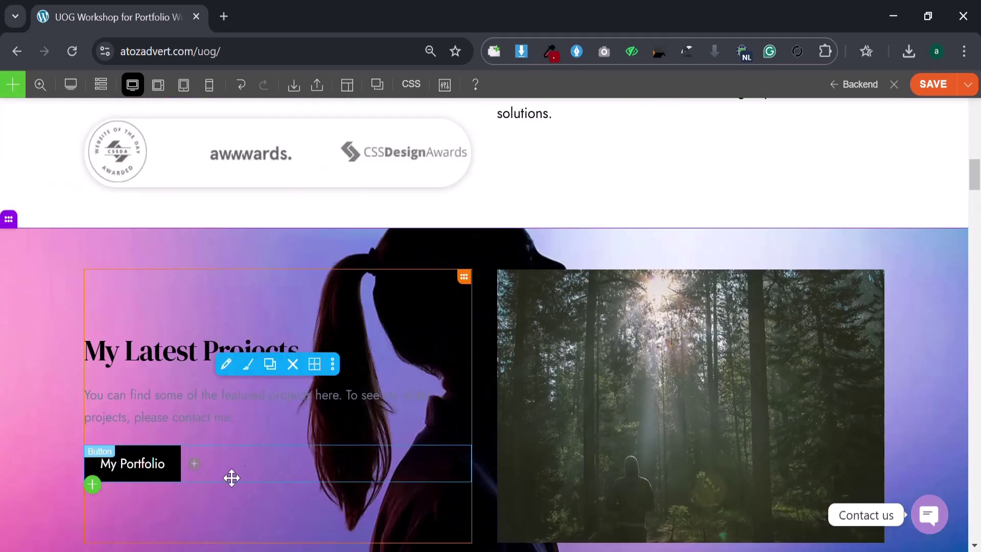
{"action": "left_click", "coordinate": [225, 477]}
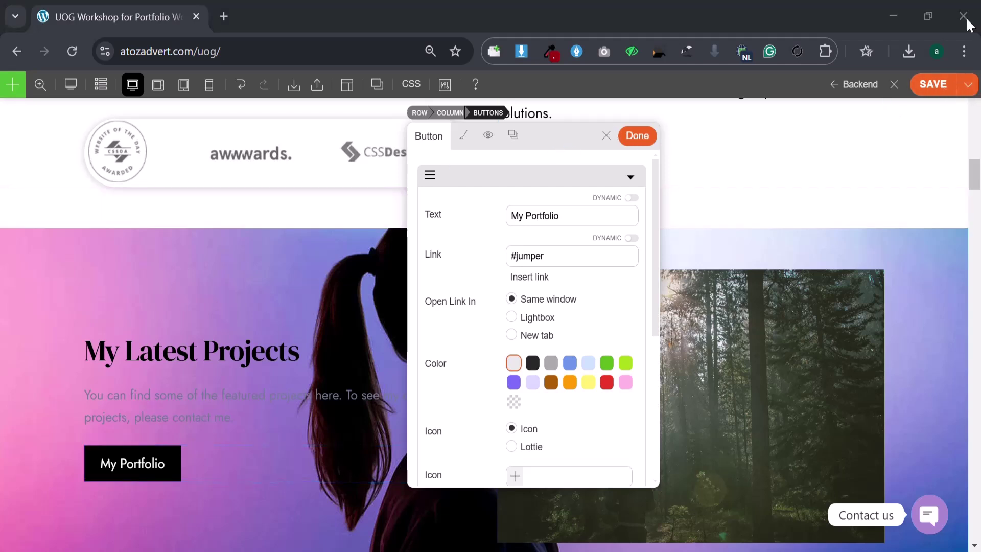
{"action": "left_click", "coordinate": [636, 136]}
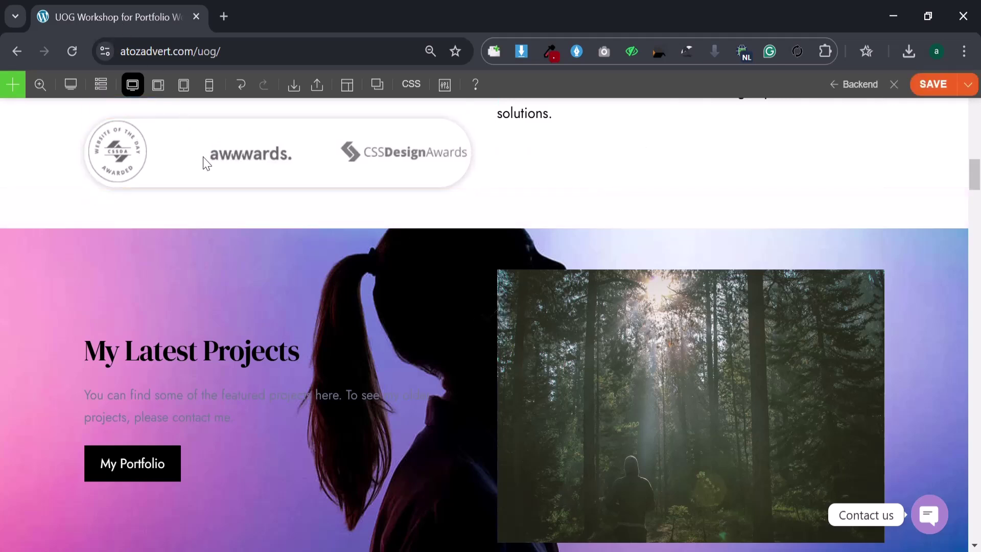
Step: Open the live page in a second tab, test where the new row's My Portfolio button jumps, and return to the builder
{"action": "middle_click", "coordinate": [72, 56]}
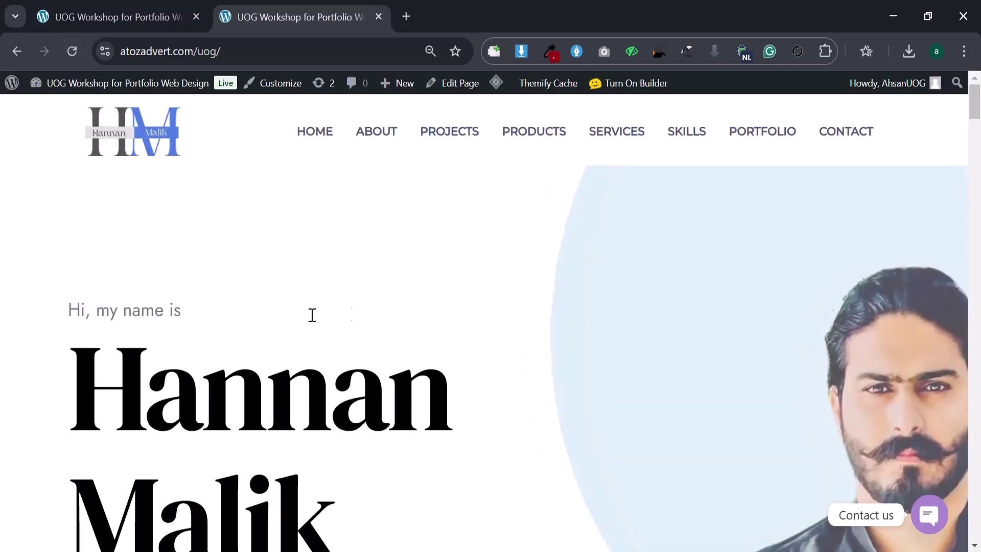
{"action": "scroll", "coordinate": [393, 298], "scroll_direction": "down", "scroll_amount": 5}
{"action": "scroll", "coordinate": [173, 301], "scroll_direction": "down", "scroll_amount": 3}
{"action": "scroll", "coordinate": [153, 286], "scroll_direction": "up", "scroll_amount": 3}
{"action": "left_click", "coordinate": [116, 261]}
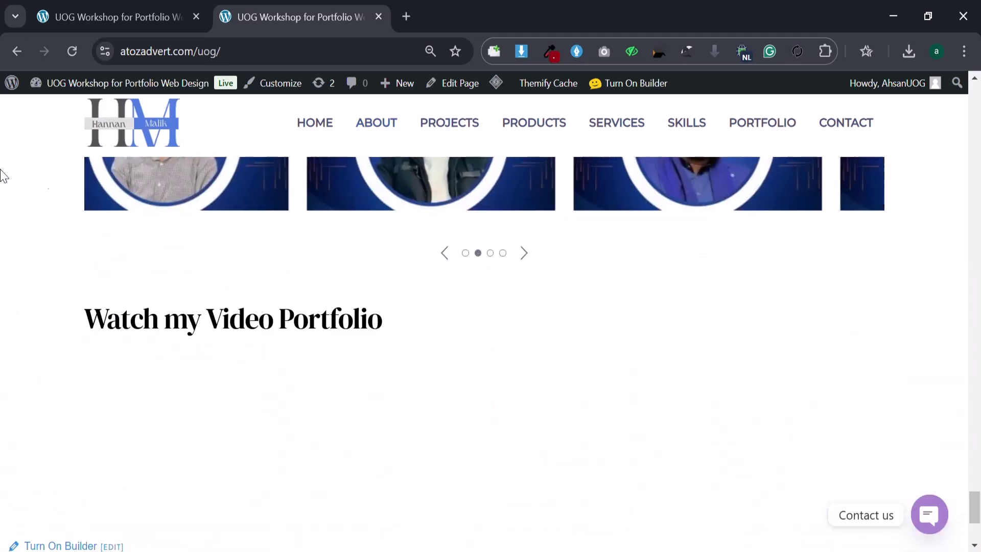
{"action": "scroll", "coordinate": [365, 345], "scroll_direction": "down", "scroll_amount": 4}
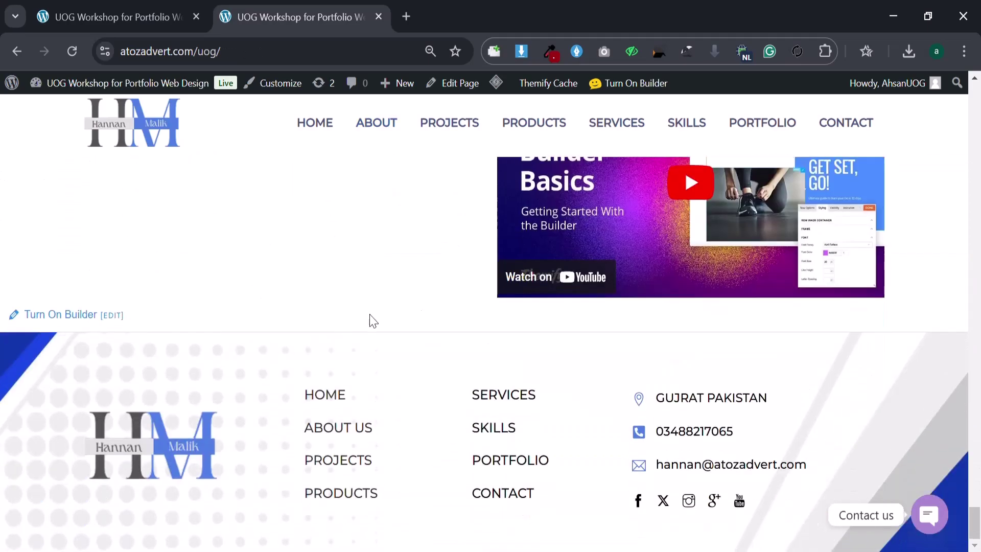
{"action": "scroll", "coordinate": [423, 318], "scroll_direction": "up", "scroll_amount": 5}
{"action": "left_click_drag", "start_coordinate": [976, 504], "coordinate": [976, 188]}
{"action": "scroll", "coordinate": [357, 317], "scroll_direction": "up", "scroll_amount": 2}
{"action": "left_click", "coordinate": [132, 190]}
{"action": "left_click", "coordinate": [81, 12]}
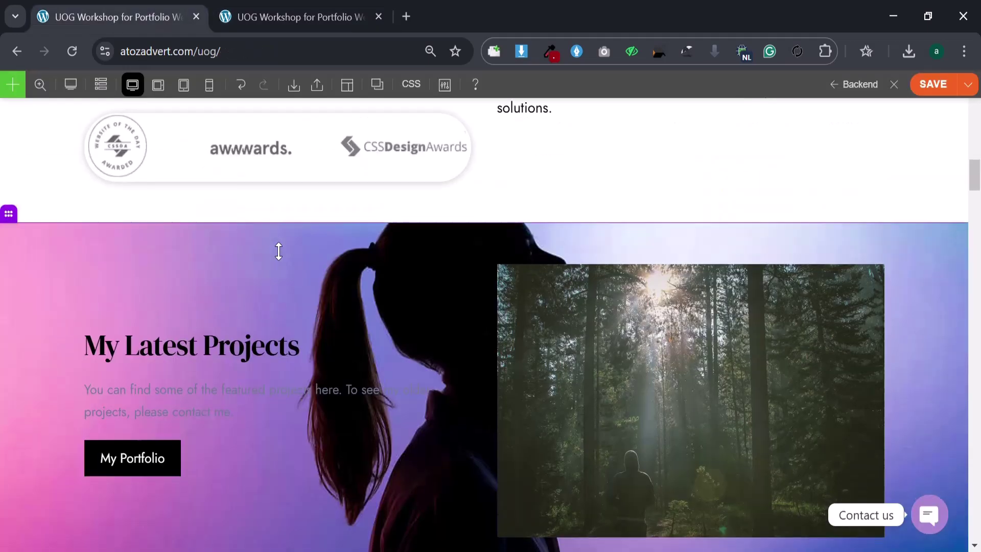
Step: Duplicate the Watch my Video Portfolio heading and move the copy into the empty row above the footer
{"action": "scroll", "coordinate": [279, 251], "scroll_direction": "down", "scroll_amount": 15}
{"action": "scroll", "coordinate": [296, 301], "scroll_direction": "down", "scroll_amount": 20}
{"action": "scroll", "coordinate": [205, 327], "scroll_direction": "down", "scroll_amount": 2}
{"action": "scroll", "coordinate": [511, 245], "scroll_direction": "up", "scroll_amount": 3}
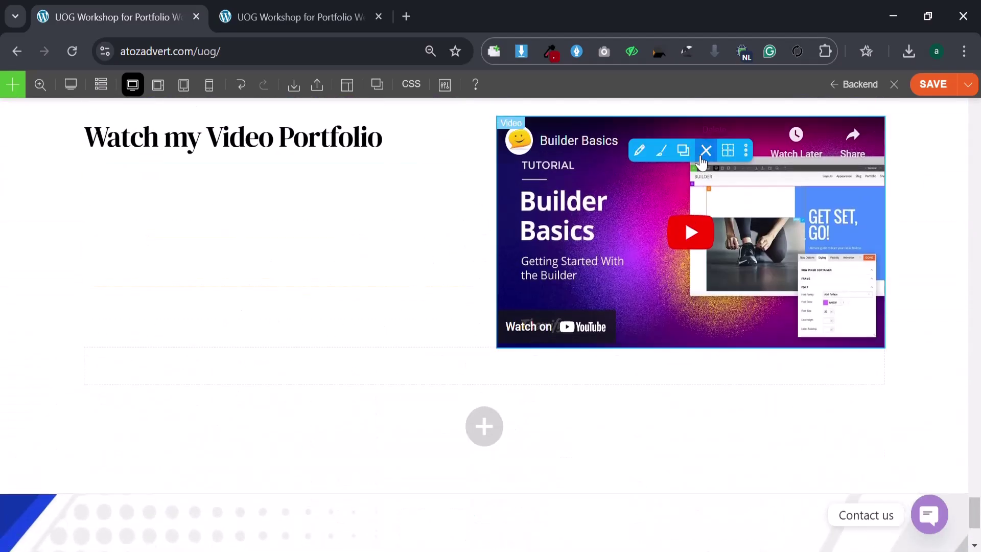
{"action": "left_click", "coordinate": [683, 150]}
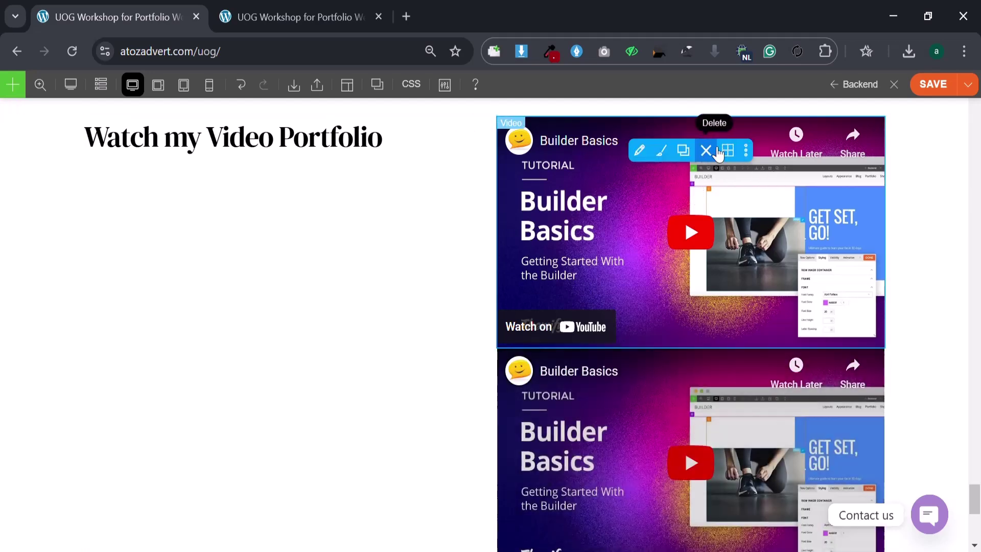
{"action": "left_click", "coordinate": [706, 150]}
{"action": "left_click", "coordinate": [269, 151]}
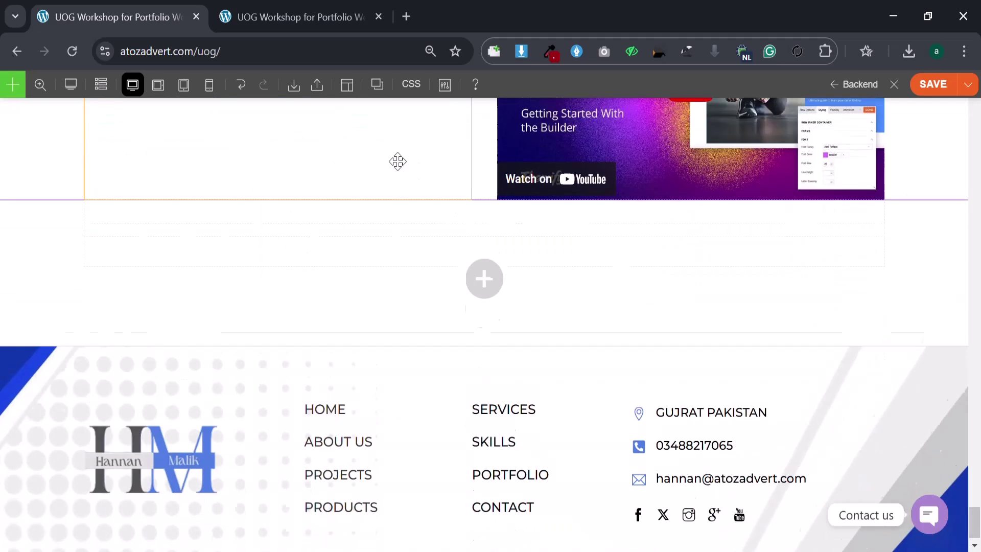
{"action": "left_click_drag", "start_coordinate": [604, 405], "coordinate": [632, 367]}
Step: Replace the copied heading's text with Jumper, finish the text module and save the page
{"action": "left_click", "coordinate": [440, 389]}
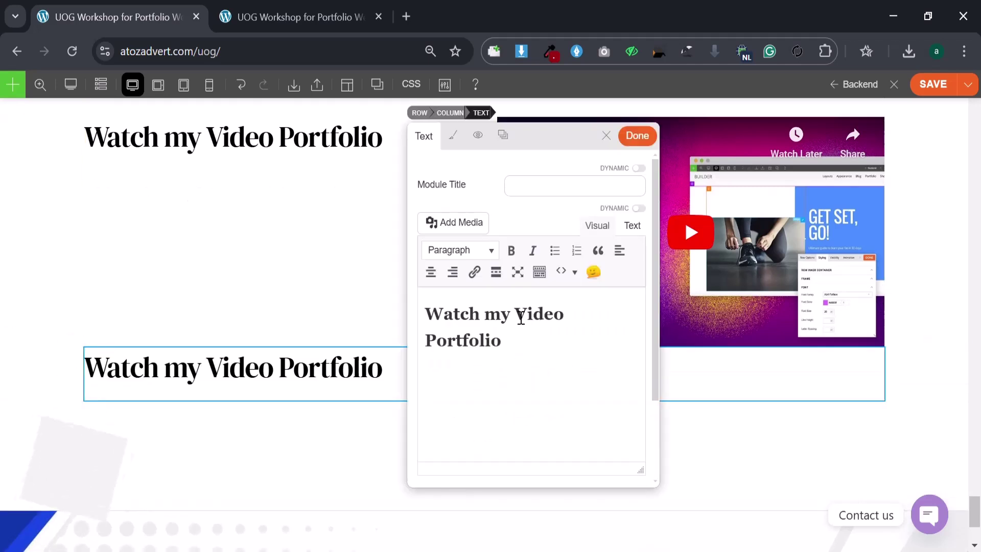
{"action": "triple_click", "coordinate": [519, 342]}
{"action": "type", "text": "JU"}
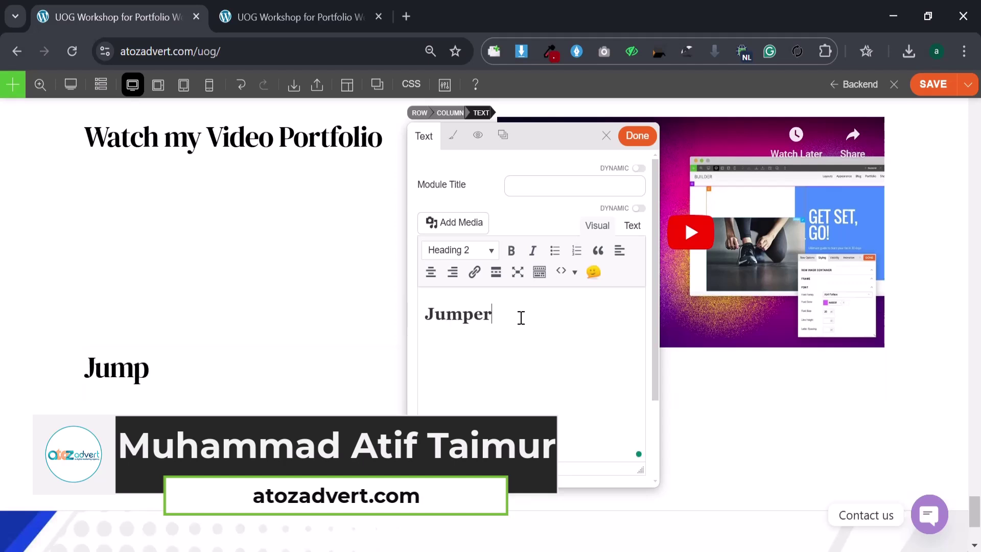
{"action": "left_click", "coordinate": [628, 139]}
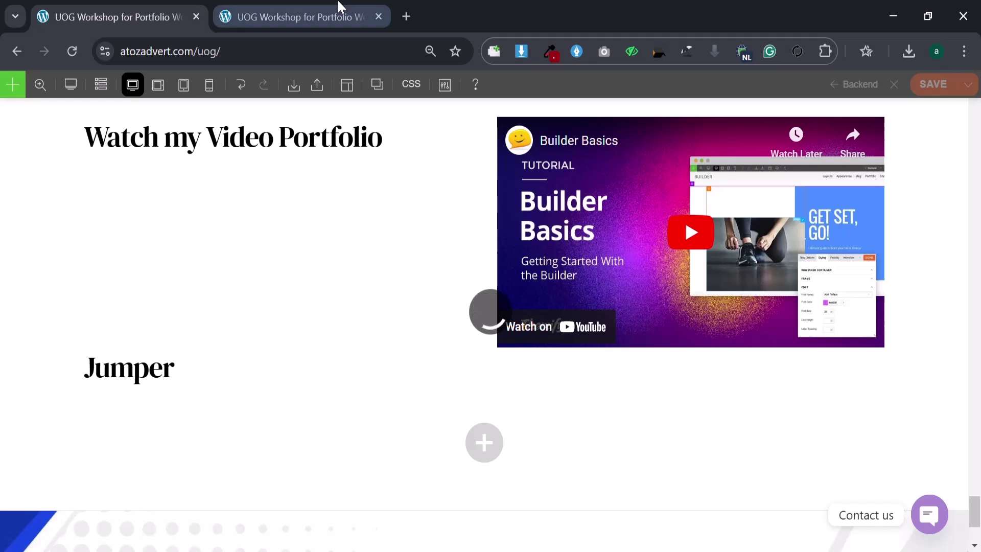
Step: Reload the live page, test the new row's My Portfolio button again, and close that tab
{"action": "left_click", "coordinate": [73, 53]}
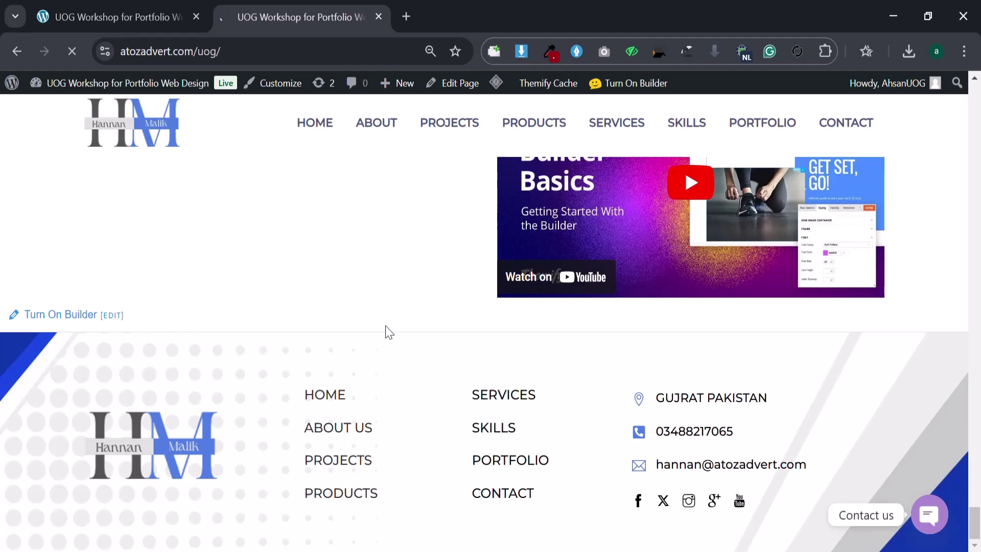
{"action": "scroll", "coordinate": [450, 339], "scroll_direction": "up", "scroll_amount": 20}
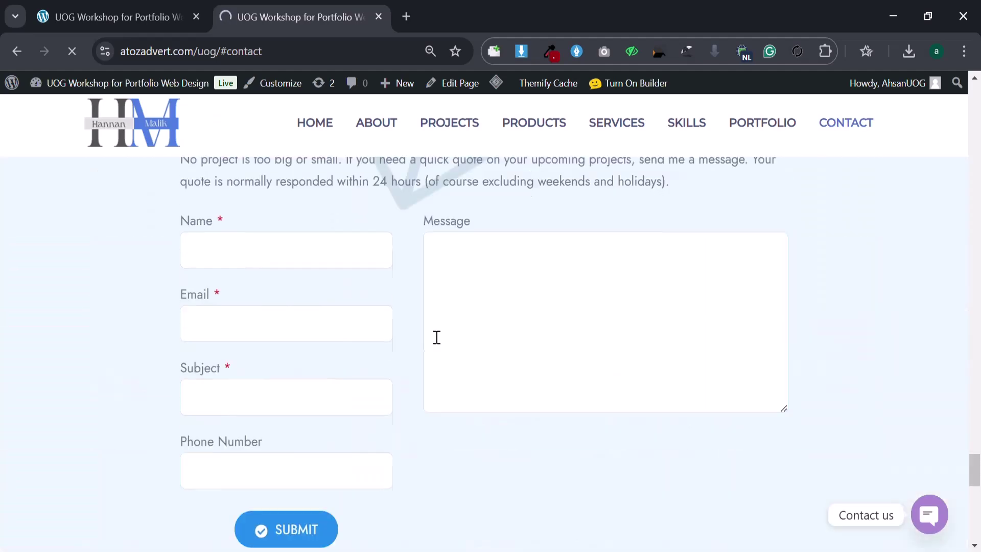
{"action": "scroll", "coordinate": [479, 294], "scroll_direction": "up", "scroll_amount": 20}
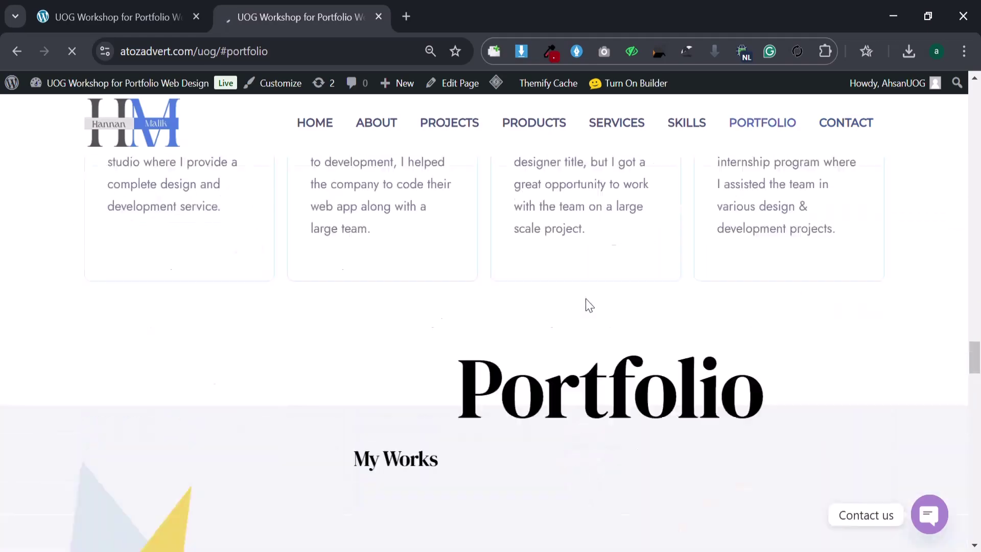
{"action": "scroll", "coordinate": [622, 323], "scroll_direction": "up", "scroll_amount": 20}
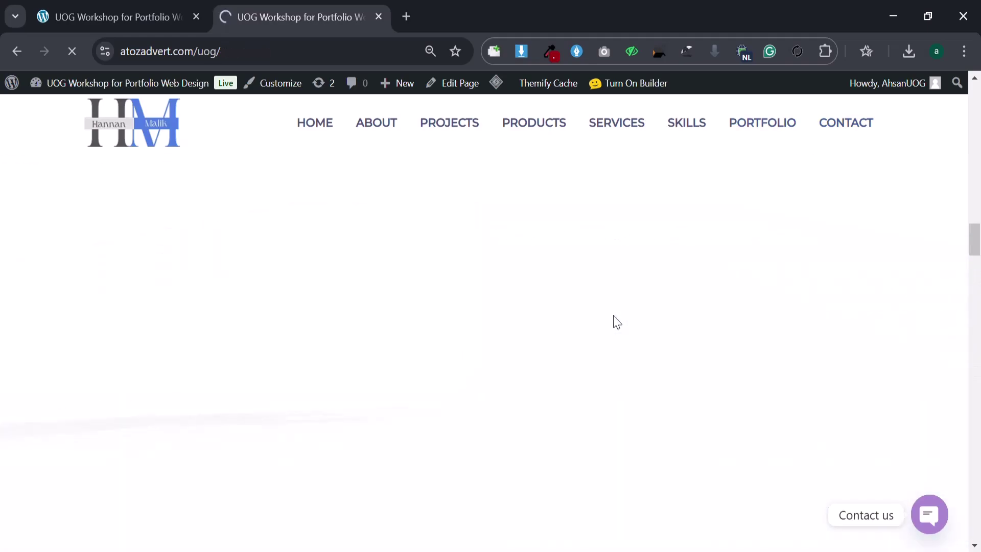
{"action": "scroll", "coordinate": [616, 322], "scroll_direction": "up", "scroll_amount": 10}
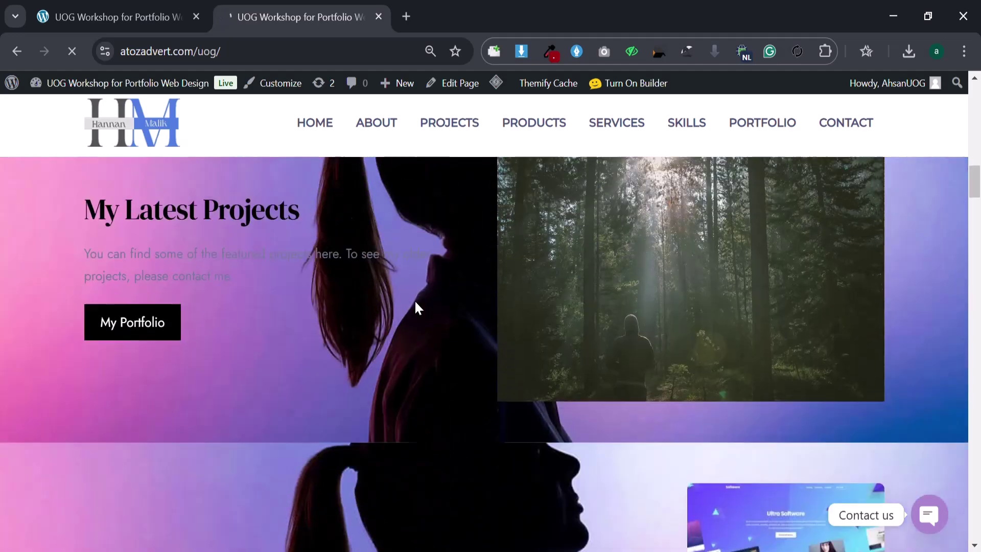
{"action": "scroll", "coordinate": [904, 326], "scroll_direction": "up", "scroll_amount": 3}
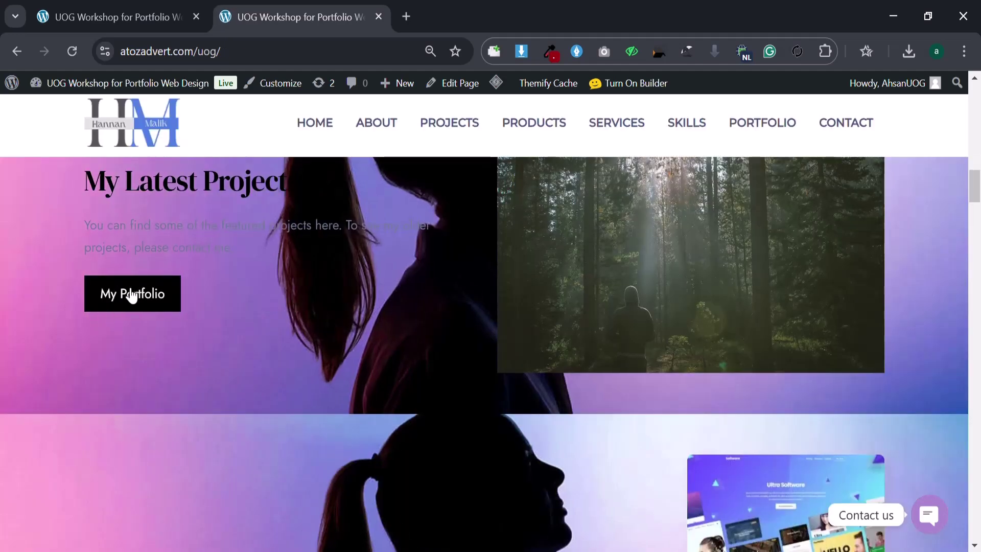
{"action": "left_click", "coordinate": [132, 295]}
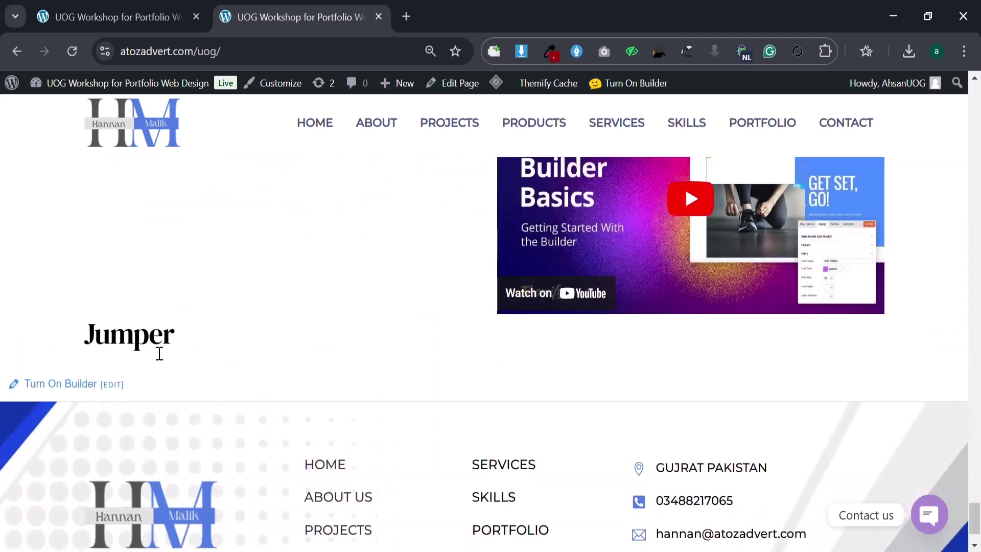
{"action": "left_click", "coordinate": [383, 16]}
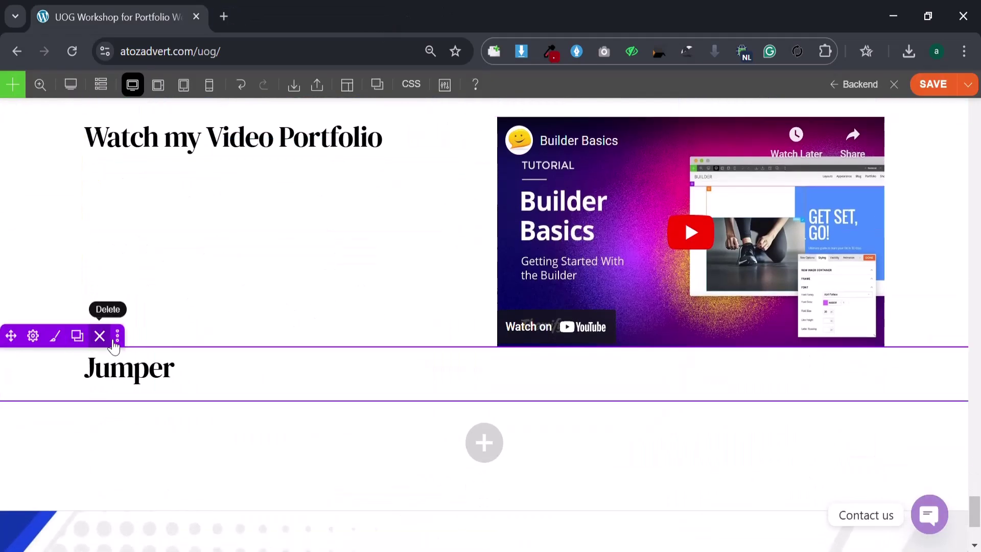
Step: Delete the Jumper row below the Watch my Video Portfolio row
{"action": "left_click", "coordinate": [111, 341]}
{"action": "scroll", "coordinate": [526, 327], "scroll_direction": "down", "scroll_amount": 10}
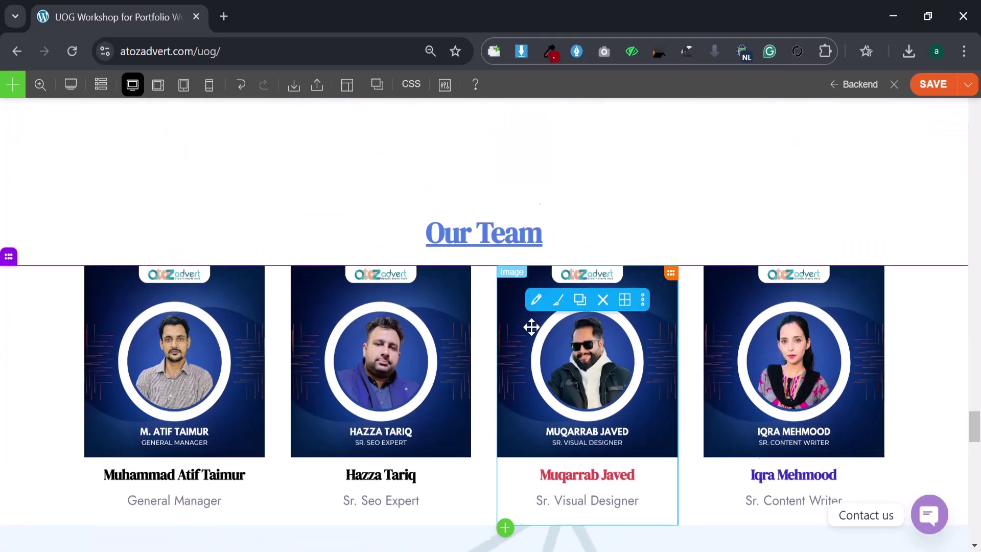
{"action": "scroll", "coordinate": [531, 327], "scroll_direction": "down", "scroll_amount": 3}
{"action": "scroll", "coordinate": [566, 280], "scroll_direction": "down", "scroll_amount": 16}
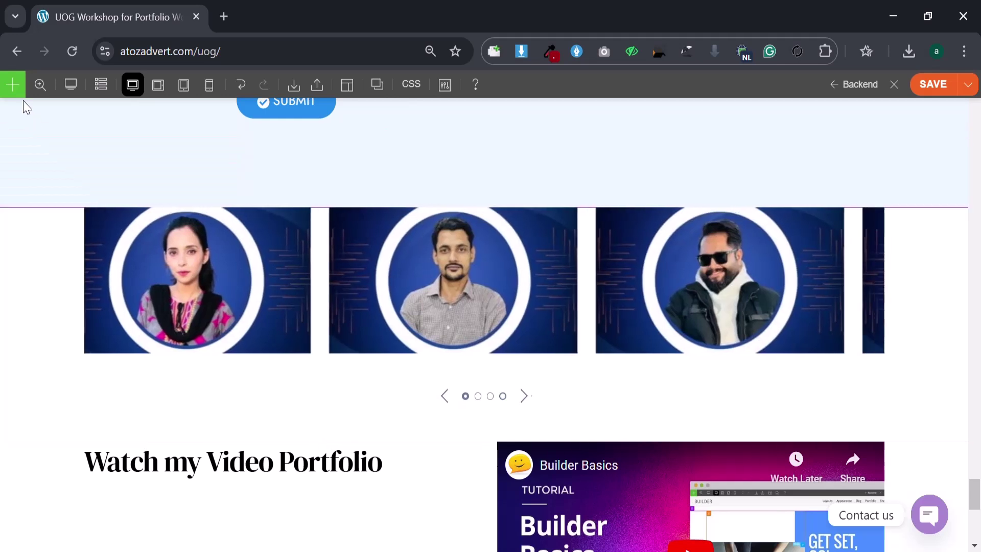
Step: Insert a single-column row between the contact form section and the team image carousel
{"action": "left_click", "coordinate": [11, 86]}
{"action": "type", "text": "butt"}
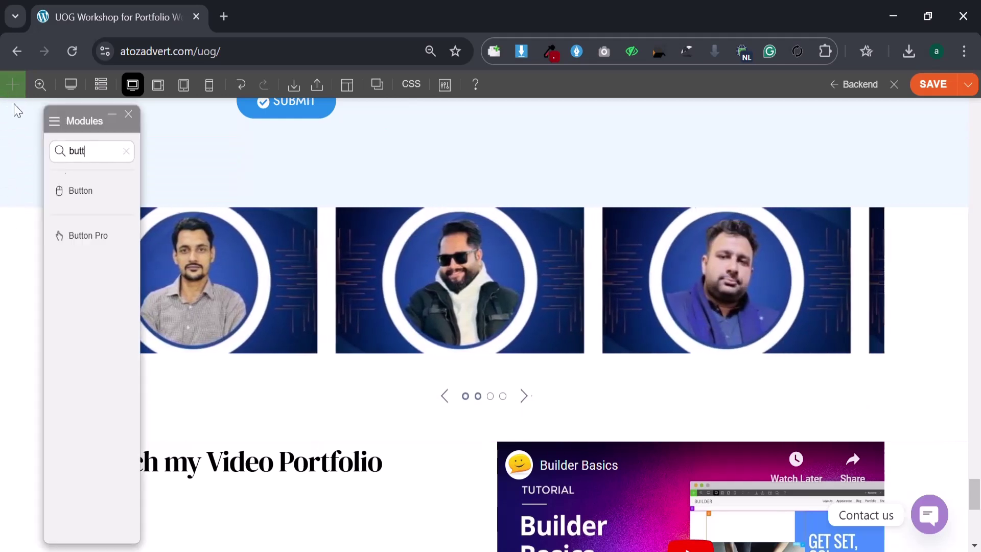
{"action": "left_click", "coordinate": [126, 151]}
{"action": "left_click_drag", "start_coordinate": [66, 202], "coordinate": [454, 256]}
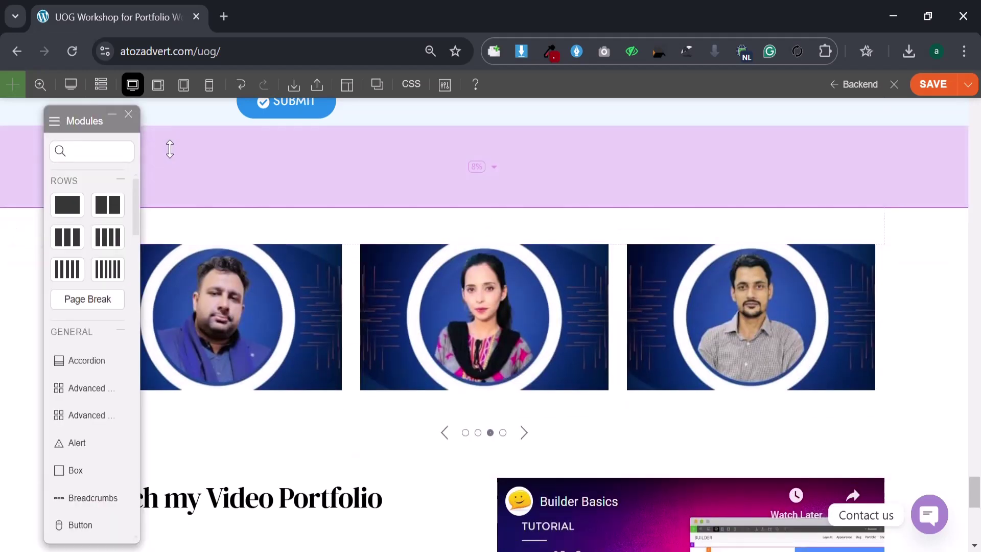
{"action": "left_click", "coordinate": [129, 115]}
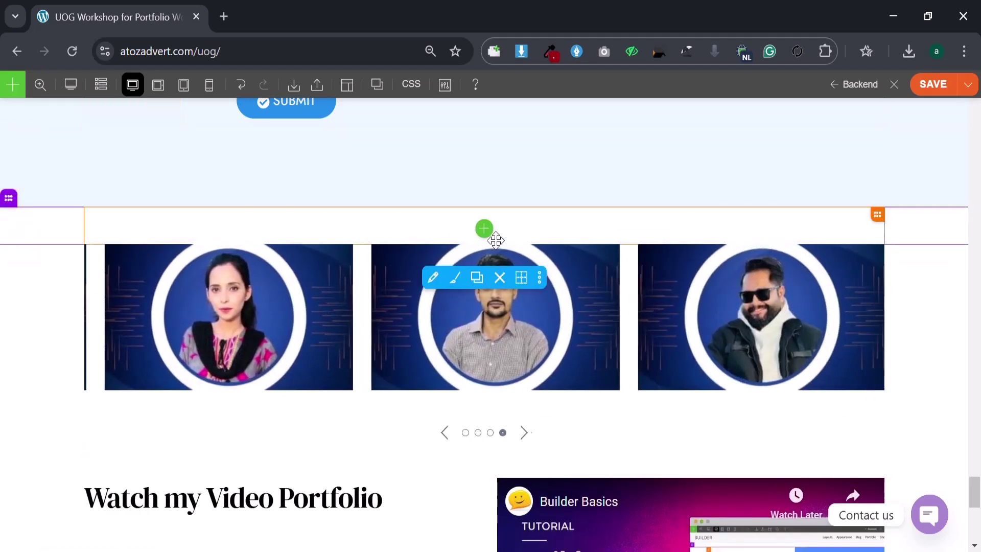
Step: Find the Slider module and add it to the new empty row above the team image carousel
{"action": "left_click", "coordinate": [484, 228]}
{"action": "type", "text": "image"}
{"action": "double_click", "coordinate": [622, 298]}
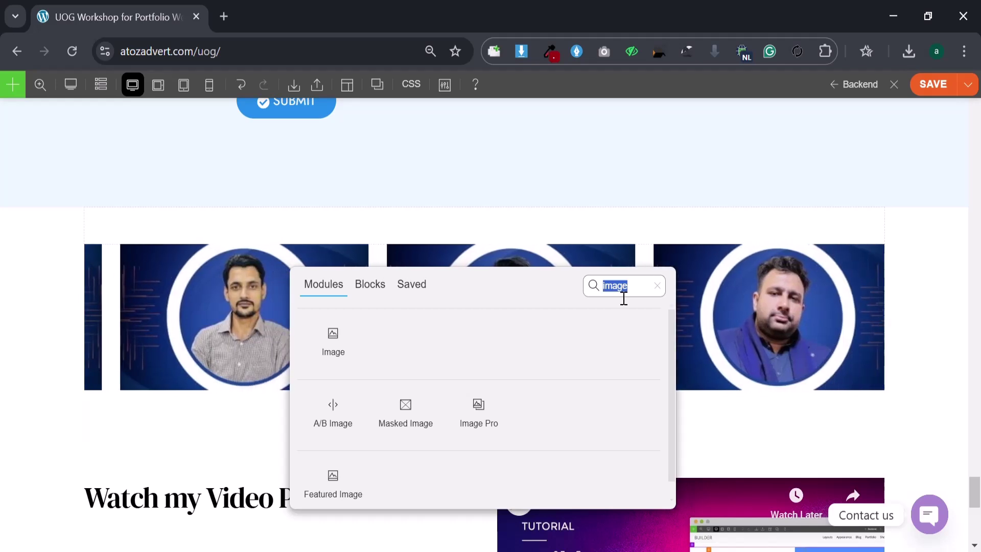
{"action": "type", "text": "sliedr"}
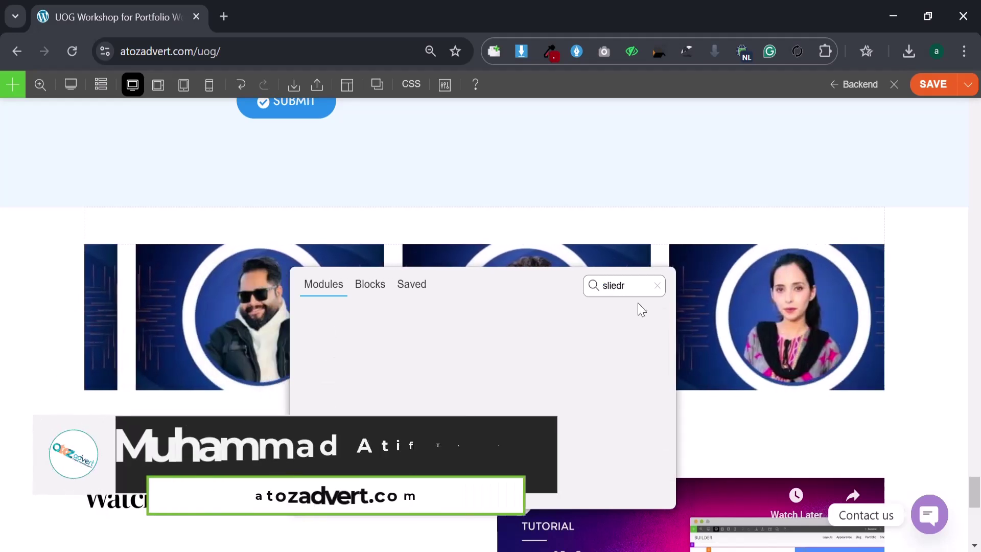
{"action": "key", "text": "BackSpace"}
{"action": "key", "text": "BackSpace"}
{"action": "key", "text": "BackSpace"}
{"action": "type", "text": "der"}
{"action": "left_click_drag", "start_coordinate": [334, 344], "coordinate": [481, 232]}
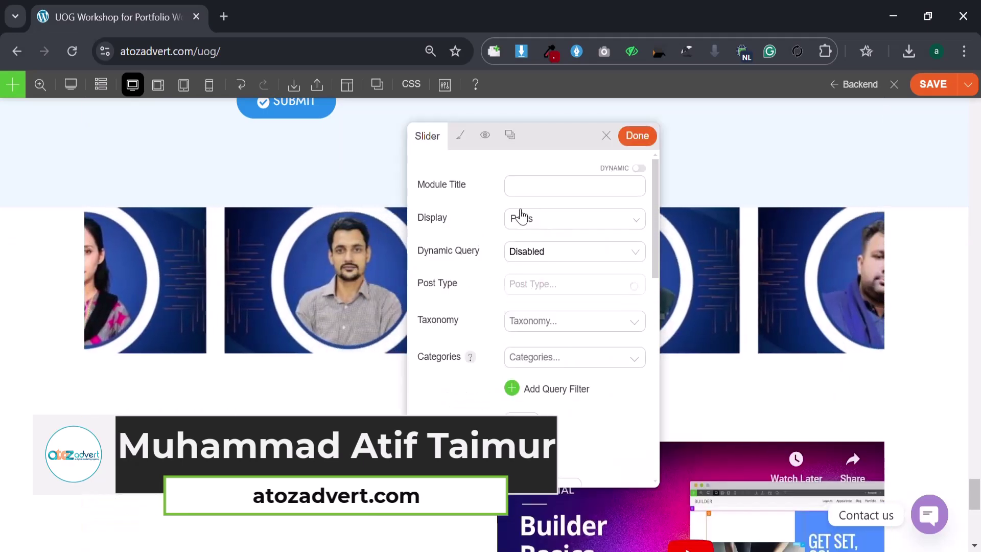
Step: Set the new slider's display type to Images
{"action": "left_click", "coordinate": [529, 223]}
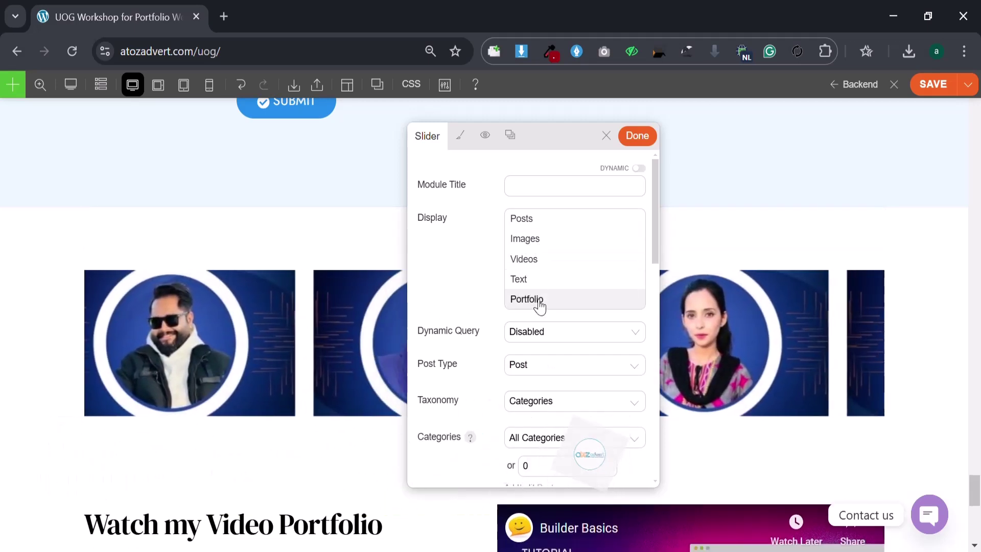
{"action": "left_click", "coordinate": [525, 239]}
{"action": "scroll", "coordinate": [550, 333], "scroll_direction": "down", "scroll_amount": 2}
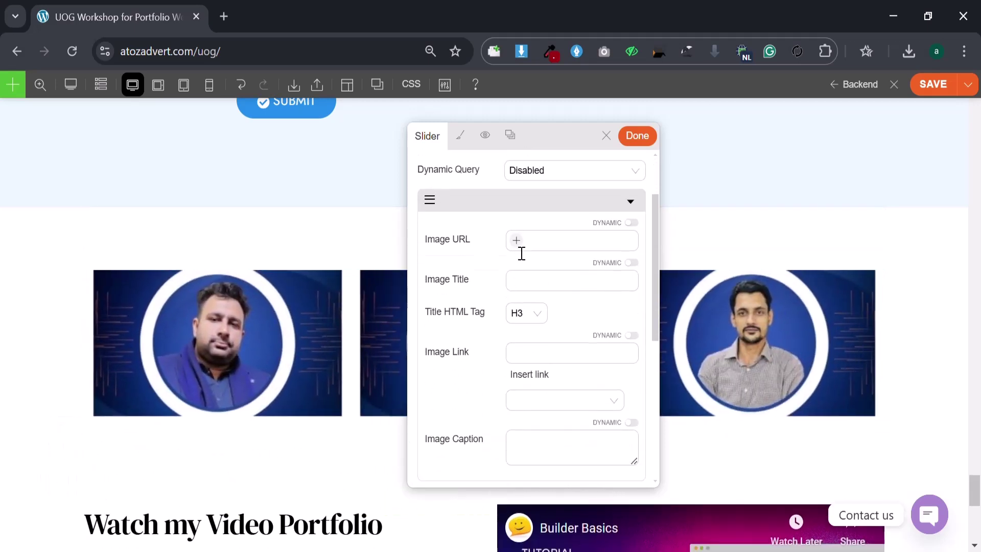
Step: Insert the desk photo with the open notebook from the media library as the slide image and duplicate the slide
{"action": "left_click", "coordinate": [518, 242]}
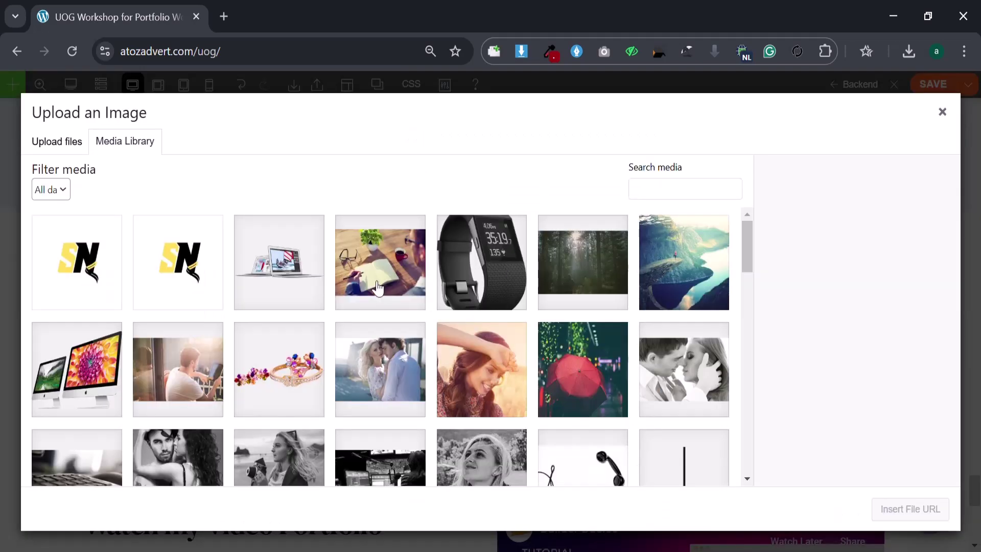
{"action": "left_click", "coordinate": [392, 274]}
{"action": "left_click", "coordinate": [910, 510]}
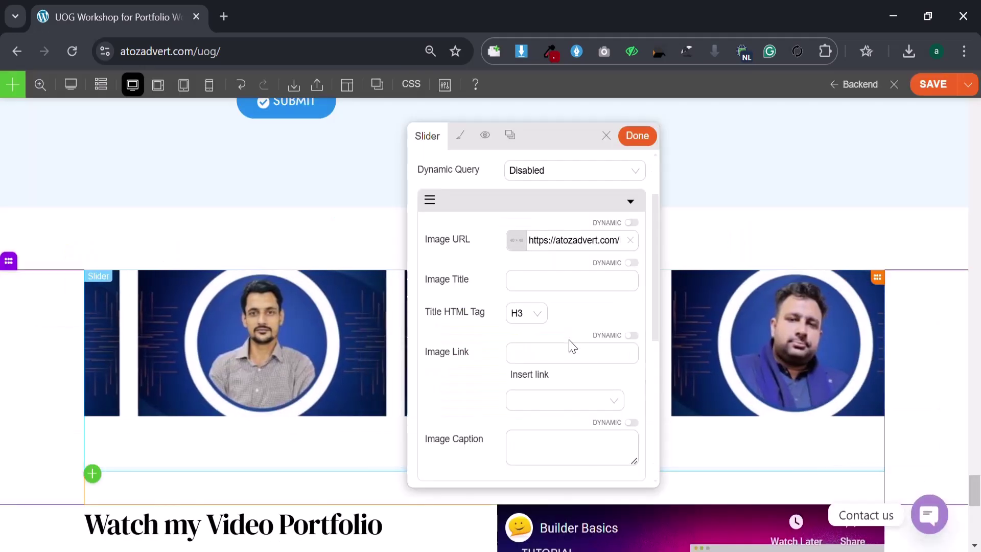
{"action": "left_click", "coordinate": [430, 200]}
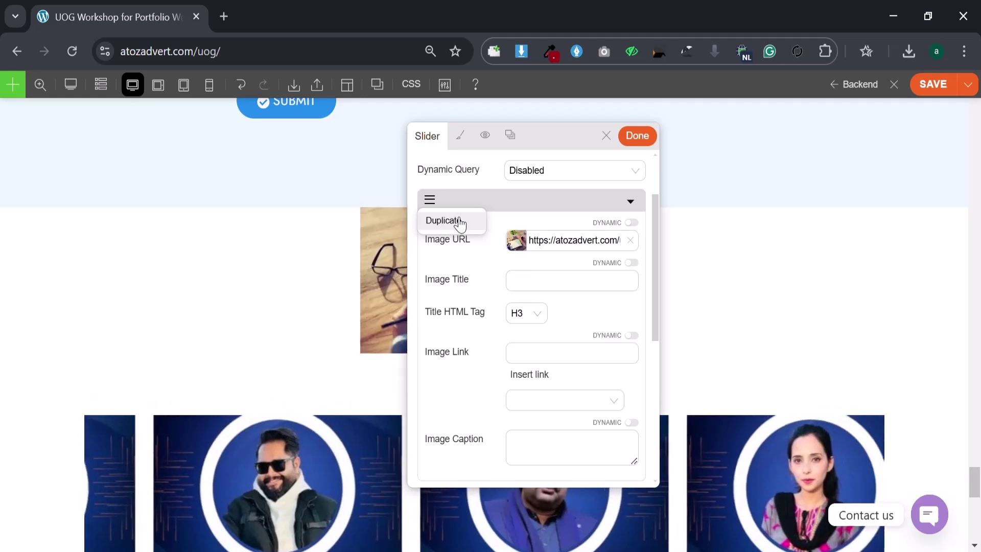
{"action": "left_click", "coordinate": [445, 218]}
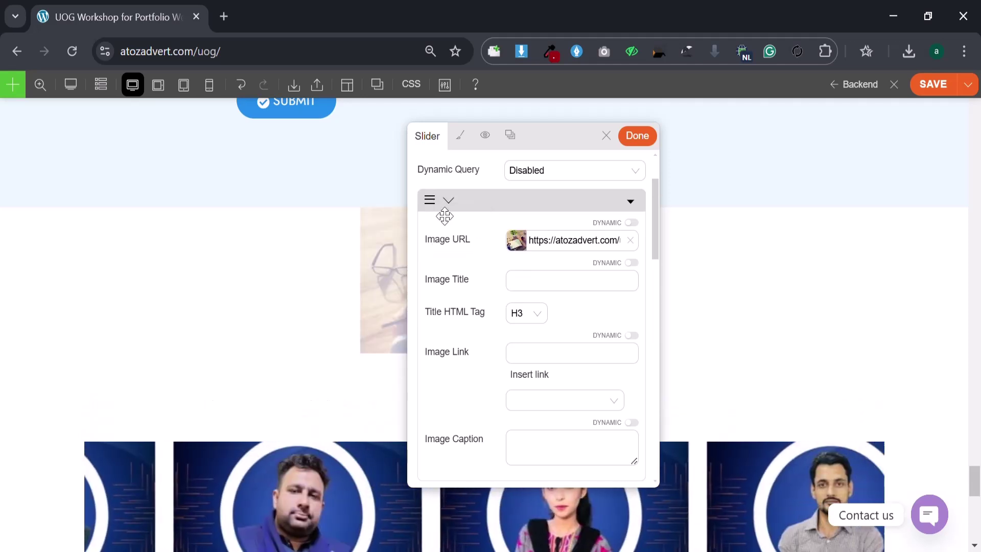
Step: Duplicate the desk photo slide until the slider contains five slides
{"action": "left_click", "coordinate": [432, 201]}
{"action": "left_click", "coordinate": [440, 222]}
{"action": "left_click", "coordinate": [432, 201]}
{"action": "left_click", "coordinate": [443, 222]}
{"action": "scroll", "coordinate": [510, 357], "scroll_direction": "down", "scroll_amount": 15}
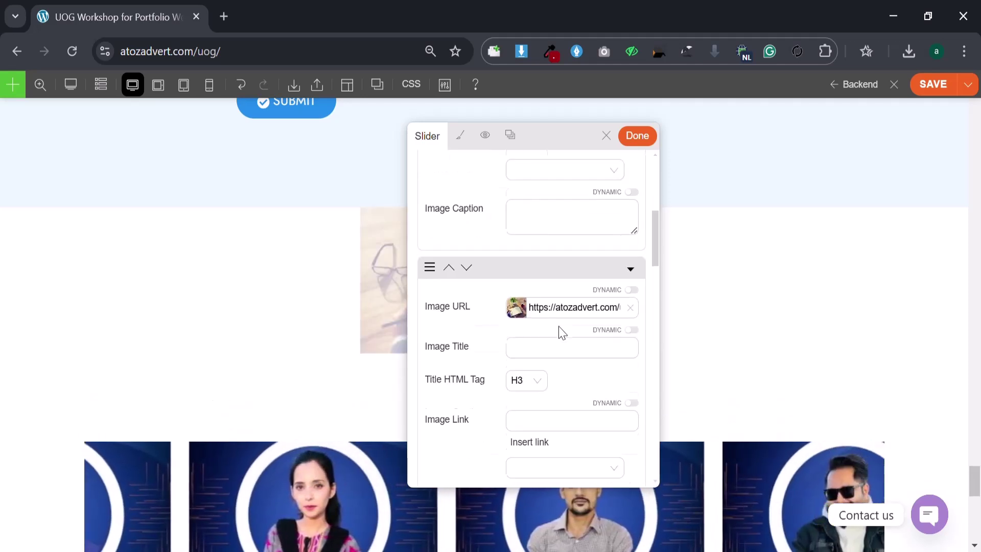
Step: Expand the slider options and set the number of visible slides to 4, after trying 6
{"action": "left_click_drag", "start_coordinate": [543, 140], "coordinate": [762, 285]}
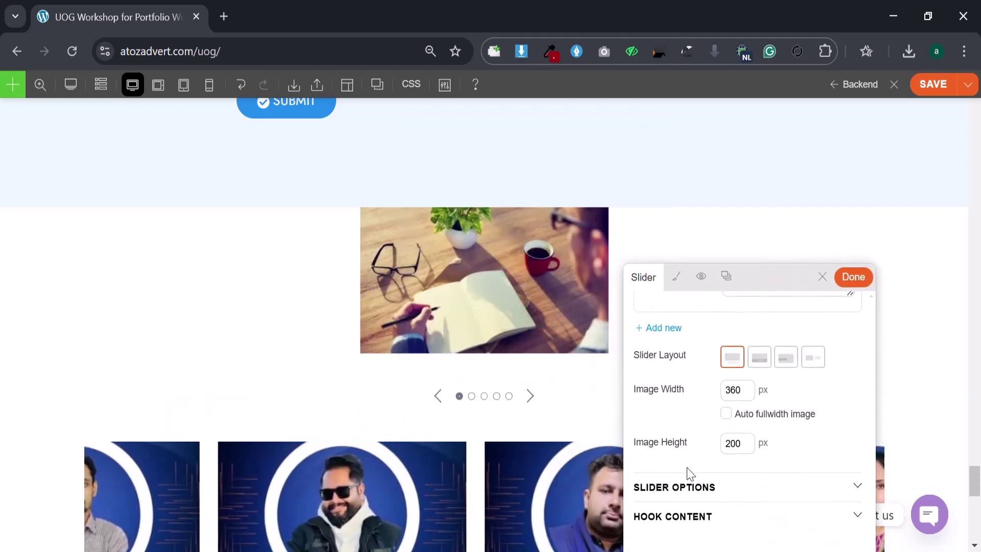
{"action": "left_click", "coordinate": [716, 483]}
{"action": "scroll", "coordinate": [735, 449], "scroll_direction": "down", "scroll_amount": 3}
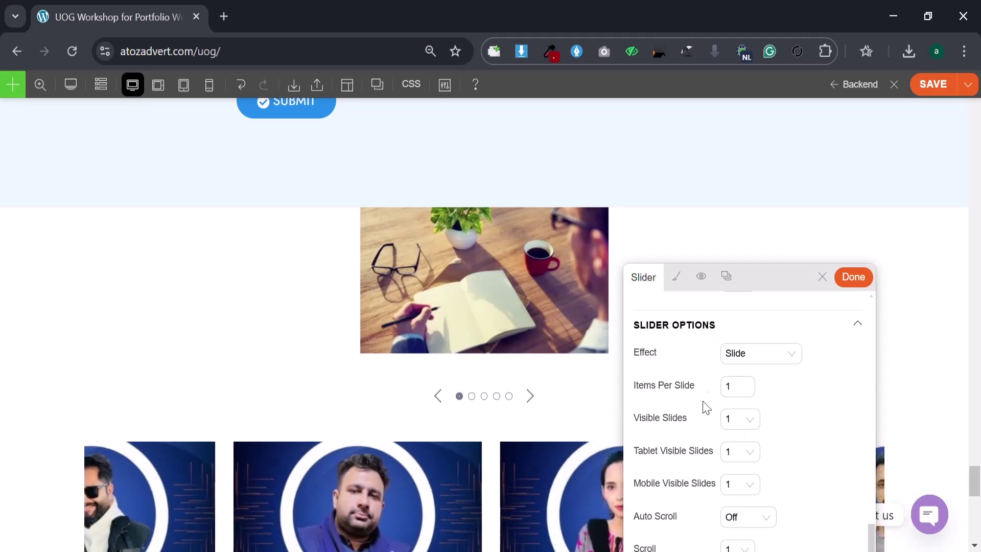
{"action": "left_click", "coordinate": [721, 420]}
{"action": "type", "text": "6"}
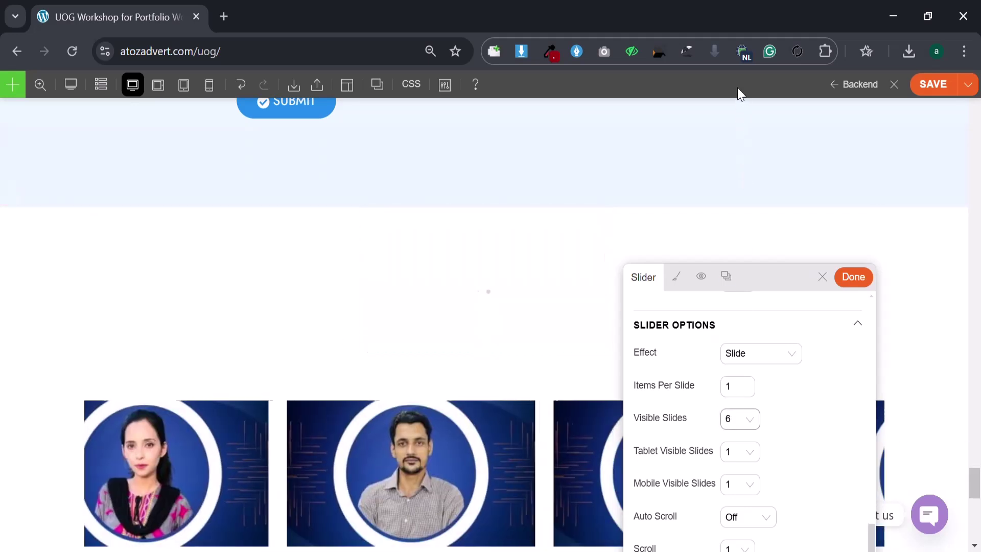
{"action": "type", "text": "4"}
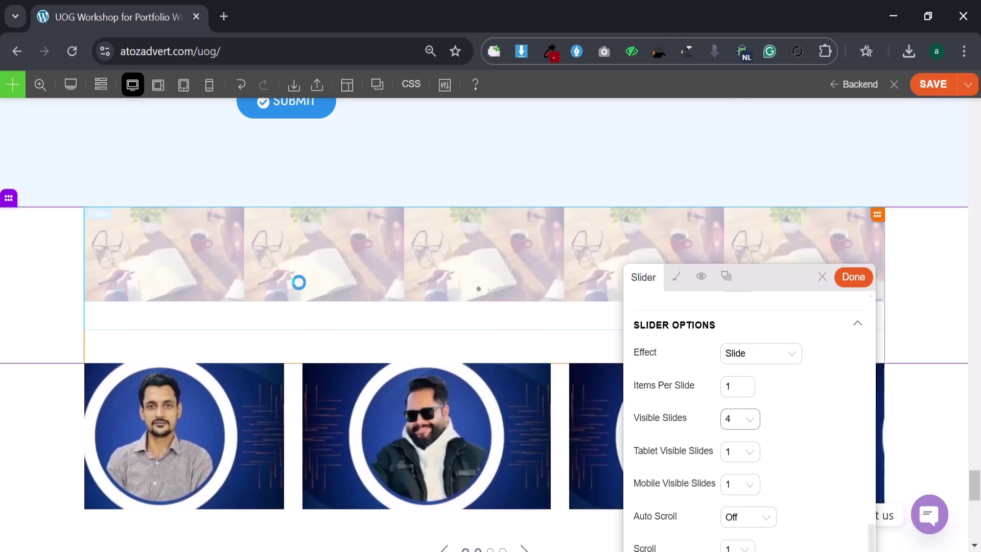
Step: Set the image slider's auto scroll to 4 sec and review the remaining slider options
{"action": "scroll", "coordinate": [613, 435], "scroll_direction": "down", "scroll_amount": 5}
{"action": "scroll", "coordinate": [784, 399], "scroll_direction": "down", "scroll_amount": 3}
{"action": "scroll", "coordinate": [319, 388], "scroll_direction": "up", "scroll_amount": 2}
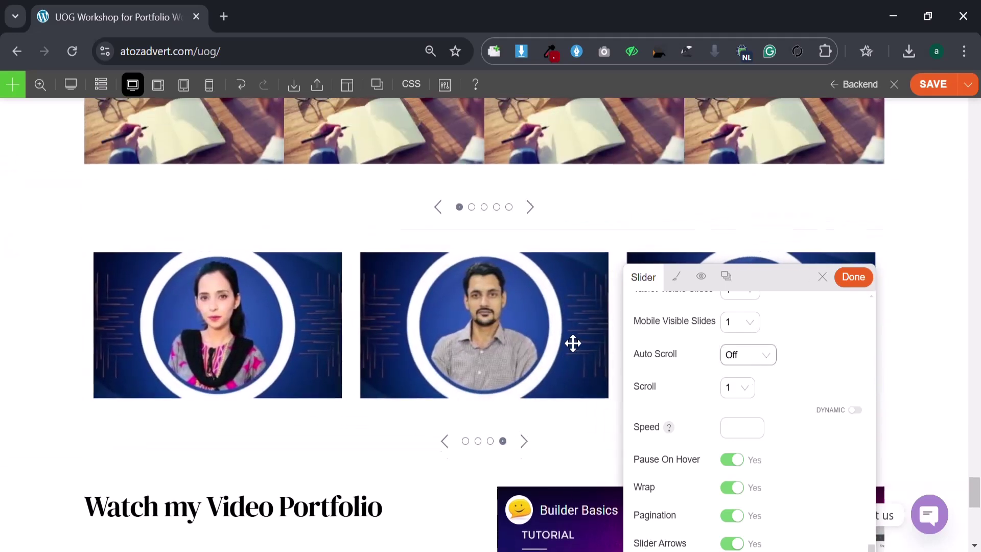
{"action": "left_click", "coordinate": [748, 355]}
{"action": "left_click", "coordinate": [750, 420]}
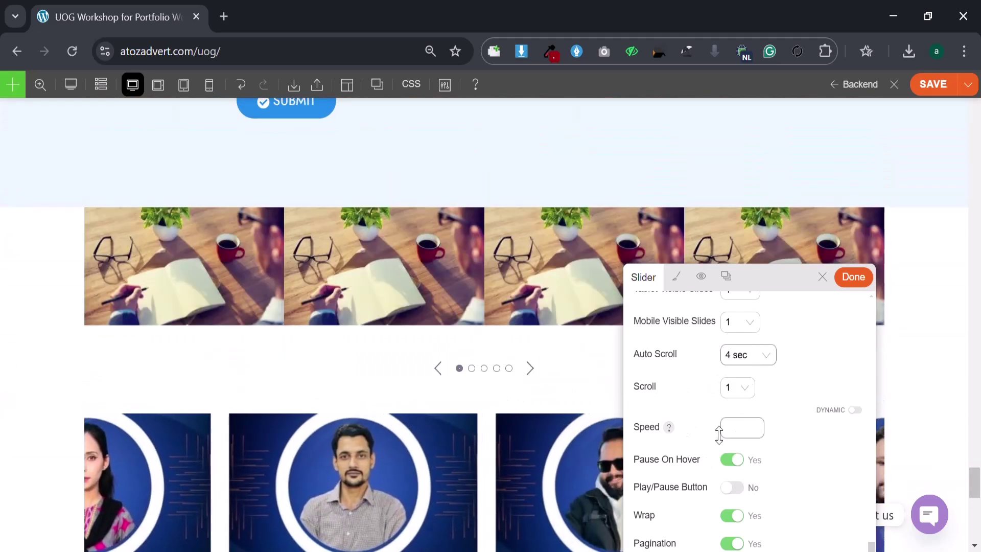
{"action": "scroll", "coordinate": [720, 436], "scroll_direction": "down", "scroll_amount": 3}
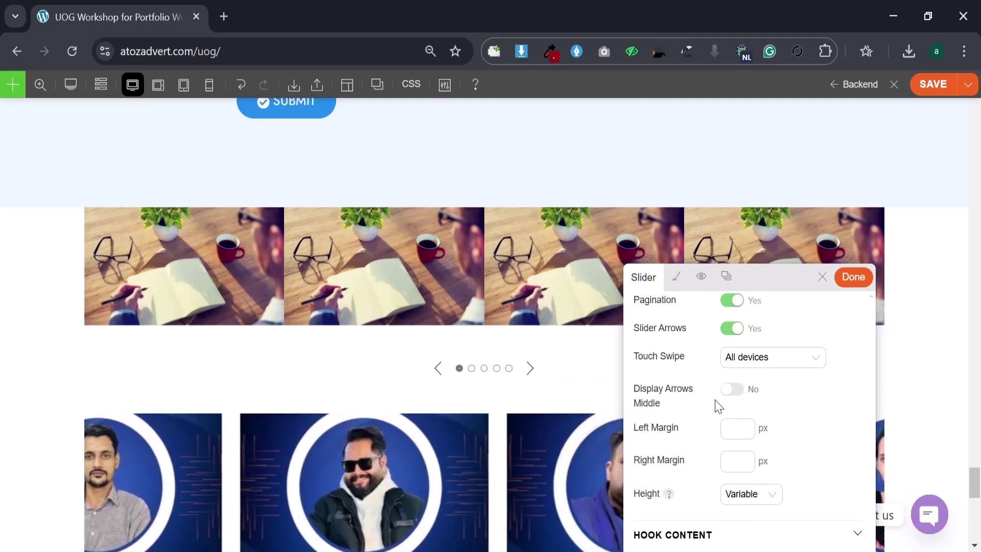
Step: Try a black #000000 background colour on the slider's container styling and clear it
{"action": "left_click", "coordinate": [676, 279]}
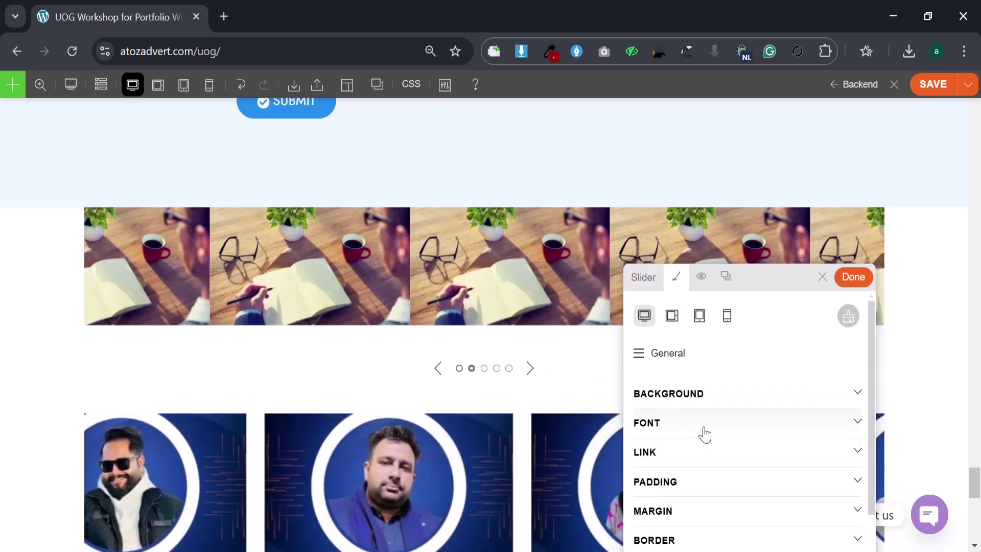
{"action": "left_click", "coordinate": [666, 358]}
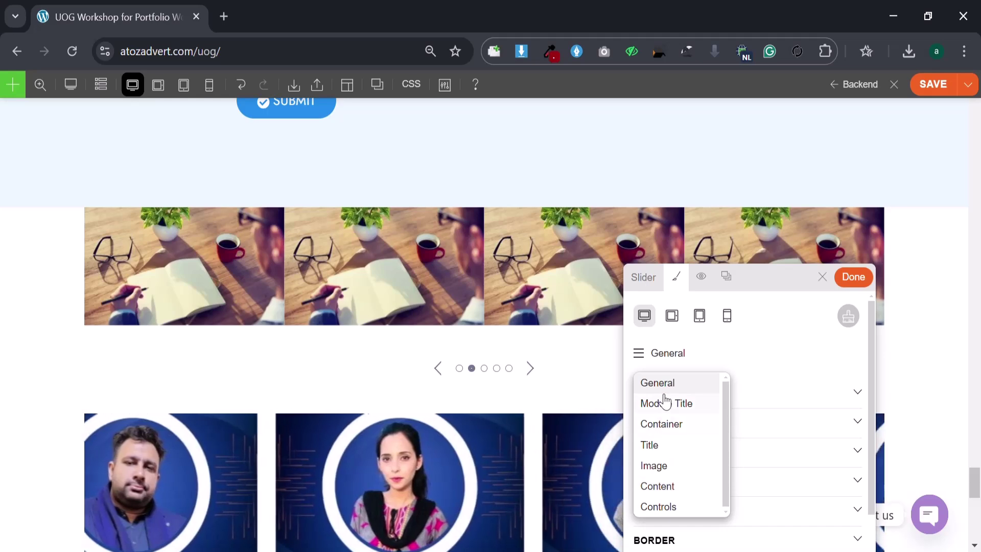
{"action": "left_click", "coordinate": [671, 432]}
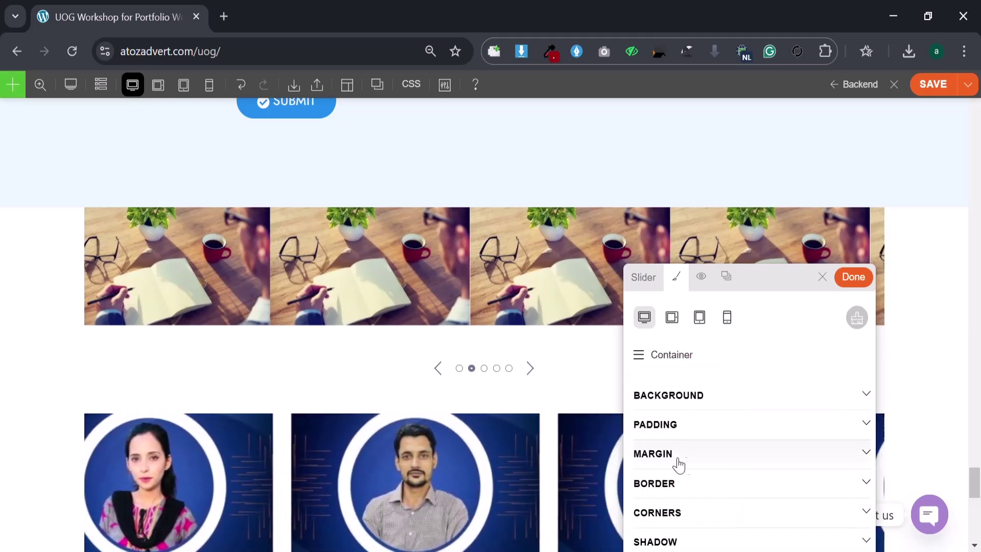
{"action": "left_click", "coordinate": [692, 403]}
{"action": "left_click", "coordinate": [754, 447]}
{"action": "scroll", "coordinate": [754, 448], "scroll_direction": "down", "scroll_amount": 1}
{"action": "left_click", "coordinate": [738, 482]}
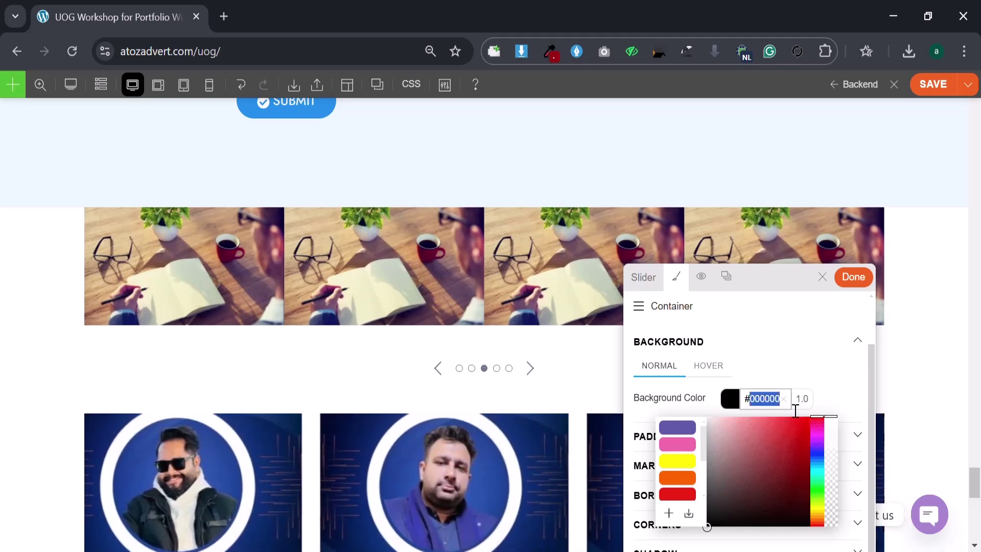
{"action": "left_click", "coordinate": [783, 399]}
Step: Look through the container padding and image styling options, and close the slider settings with the changes kept
{"action": "left_click", "coordinate": [657, 436]}
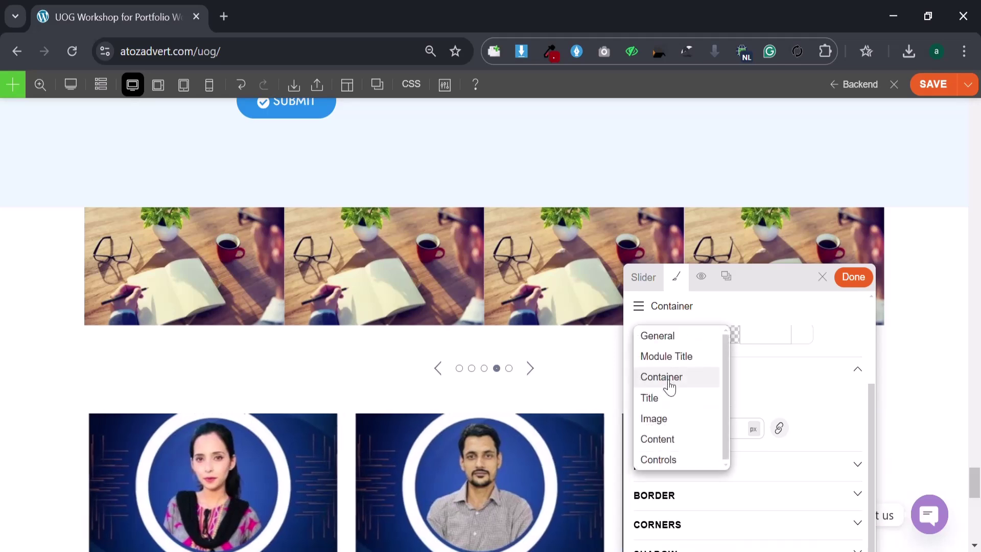
{"action": "left_click", "coordinate": [663, 401]}
{"action": "left_click", "coordinate": [664, 358]}
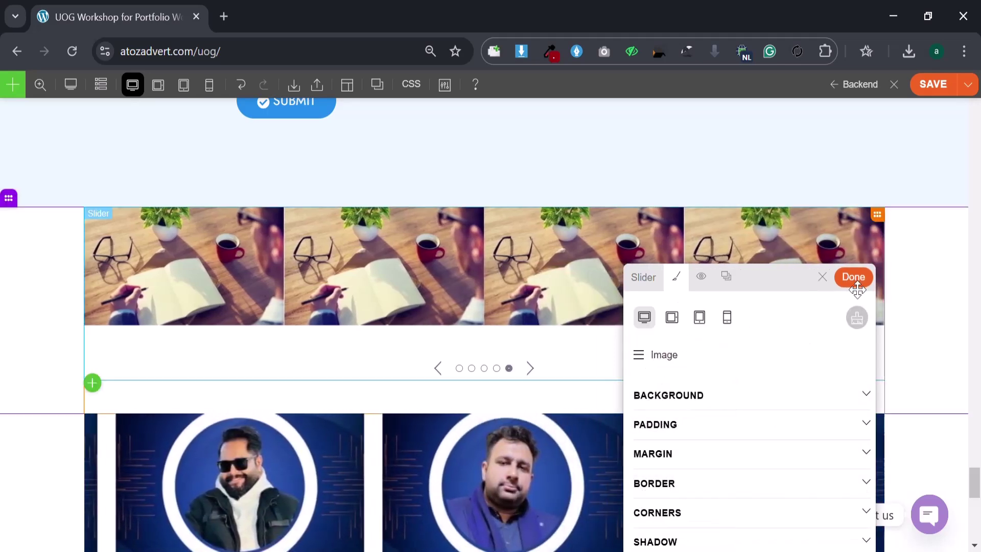
{"action": "key", "text": "Escape"}
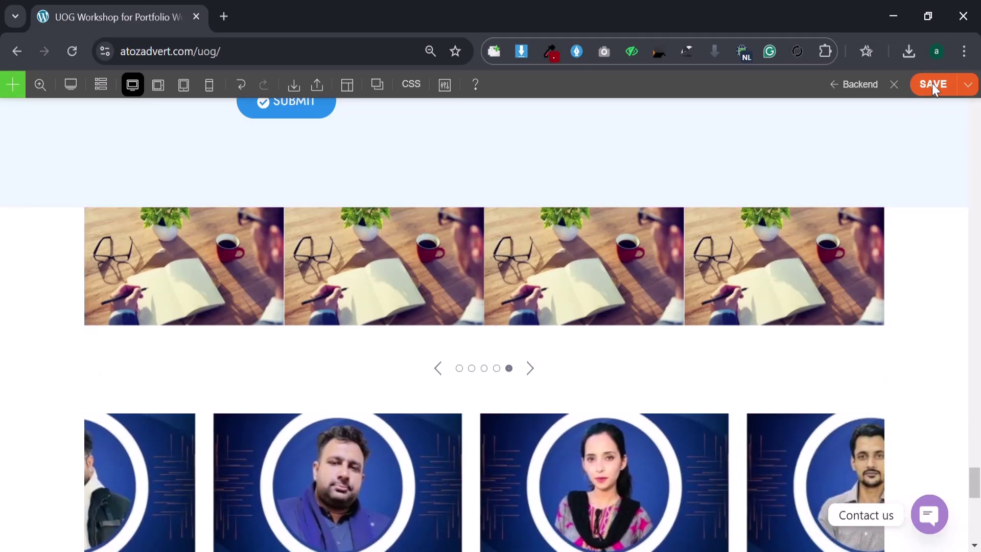